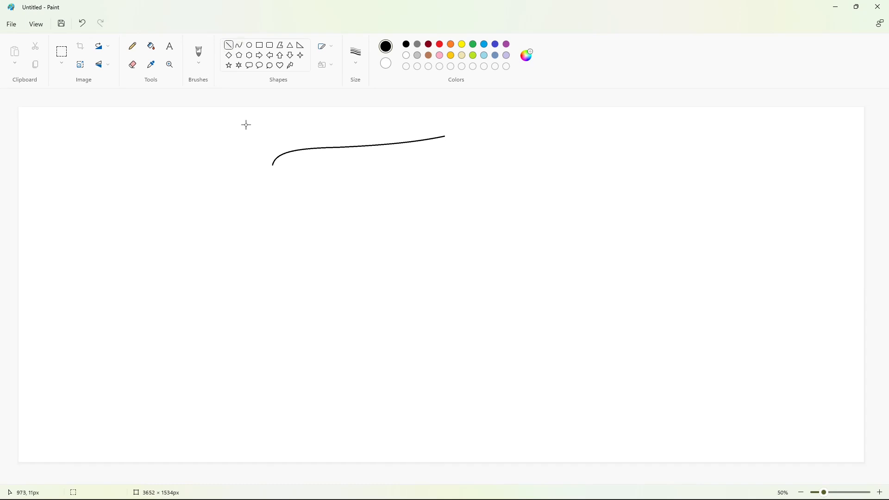
Draw the slanted left edge and the gently curved lower edge of the 7's top bar.
mouse_move(272, 165)
mouse_down()
mouse_move(259, 225)
mouse_move(387, 196)
mouse_up()
click(239, 45)
mouse_move(318, 212)
mouse_down()
mouse_move(317, 203)
mouse_move(352, 207)
mouse_up()
Join the slanted left edge to the lower edge at the bottom corner of the 7's top bar.
click(606, 280)
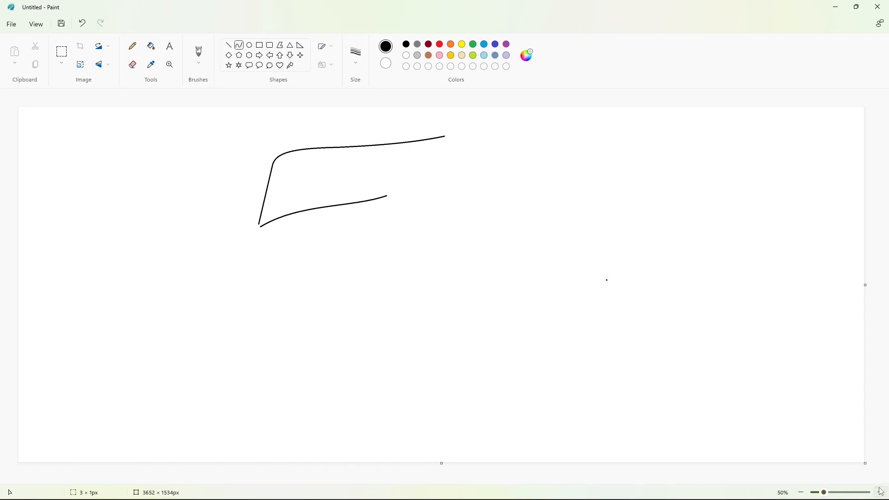
click(879, 492)
click(501, 248)
key(ctrl+z)
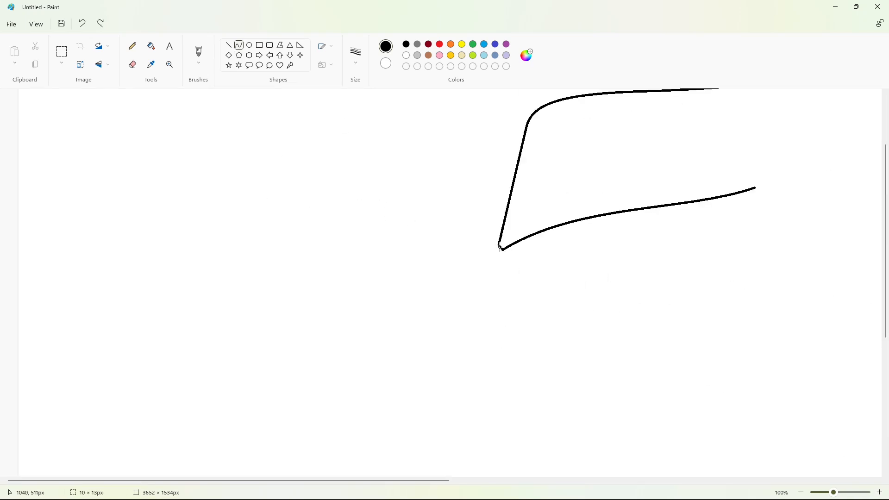
click(801, 492)
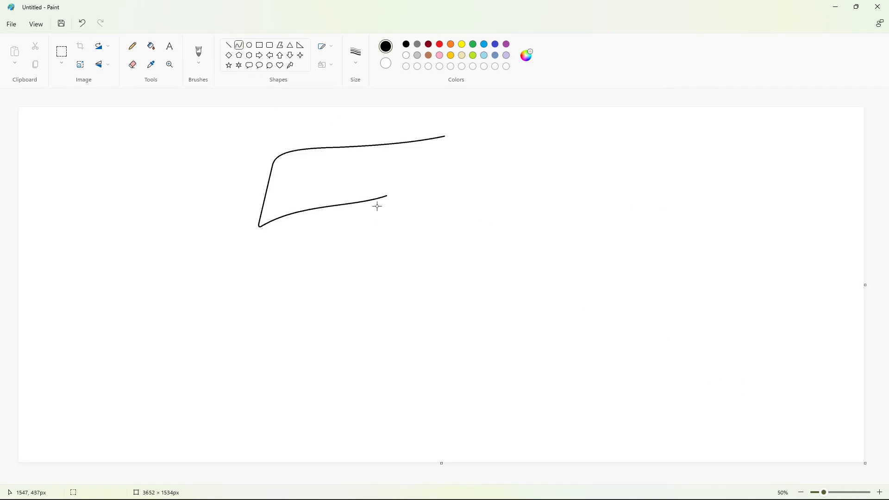
Draw the curved inner edge of the 7's stem from the bar's lower end down to the base, about 513 × 913 px.
drag(387, 195, 267, 407)
click(326, 261)
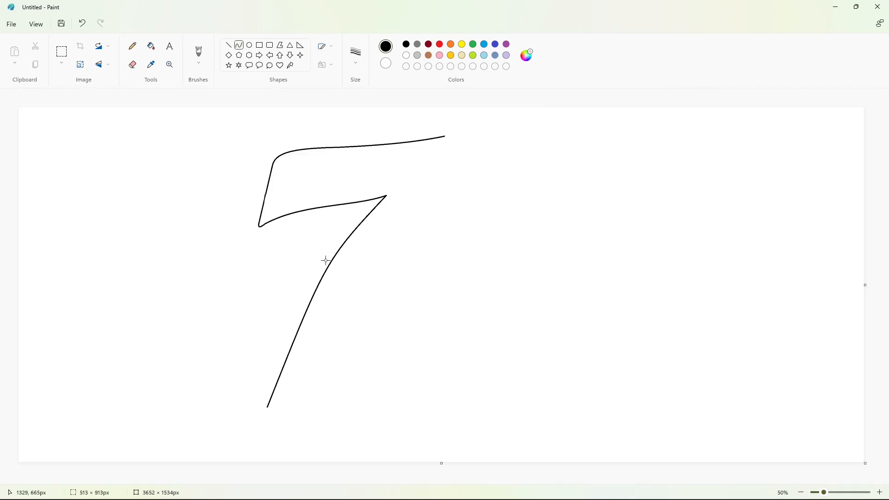
drag(326, 261, 280, 342)
drag(449, 138, 400, 281)
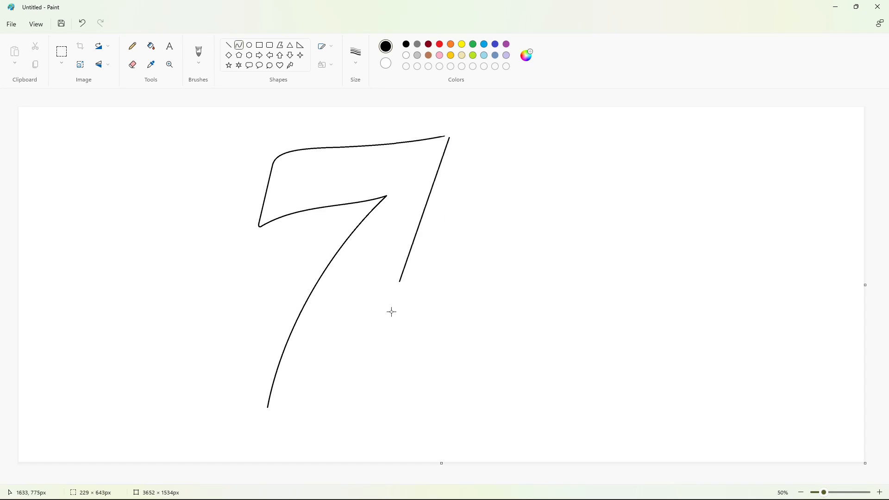
drag(391, 311, 355, 387)
drag(401, 282, 381, 242)
key(ctrl+z)
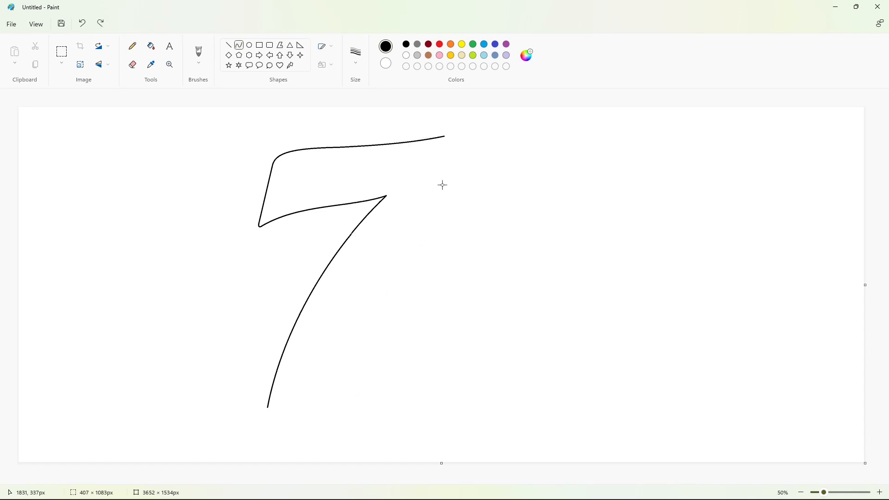
mouse_move(450, 137)
mouse_down()
mouse_move(397, 313)
mouse_move(356, 389)
mouse_up()
drag(445, 161, 376, 246)
key(ctrl+z)
Draw the 7's base and the curved upper and lower parts of its outer edge, leaving a gap between them.
mouse_move(449, 137)
mouse_down()
mouse_move(417, 223)
mouse_move(421, 211)
mouse_up()
drag(443, 154, 446, 162)
drag(267, 411, 356, 389)
key(ctrl+z)
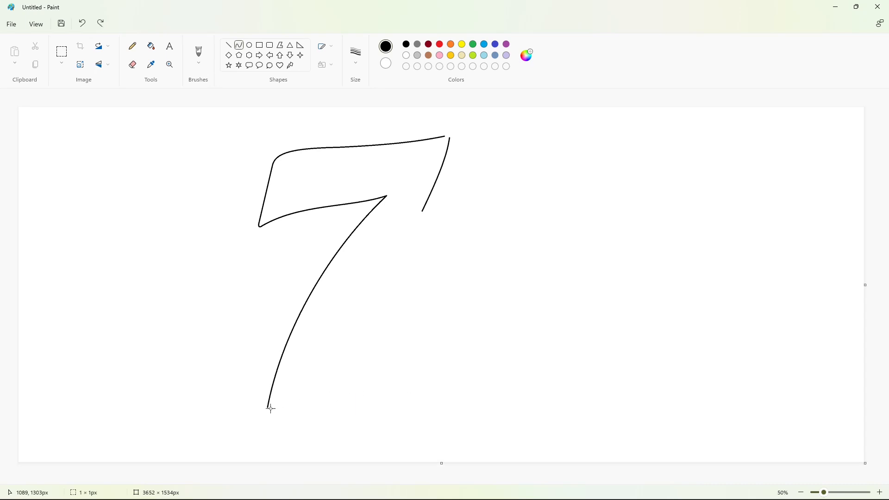
mouse_move(271, 409)
mouse_down()
mouse_move(355, 389)
mouse_move(376, 312)
mouse_up()
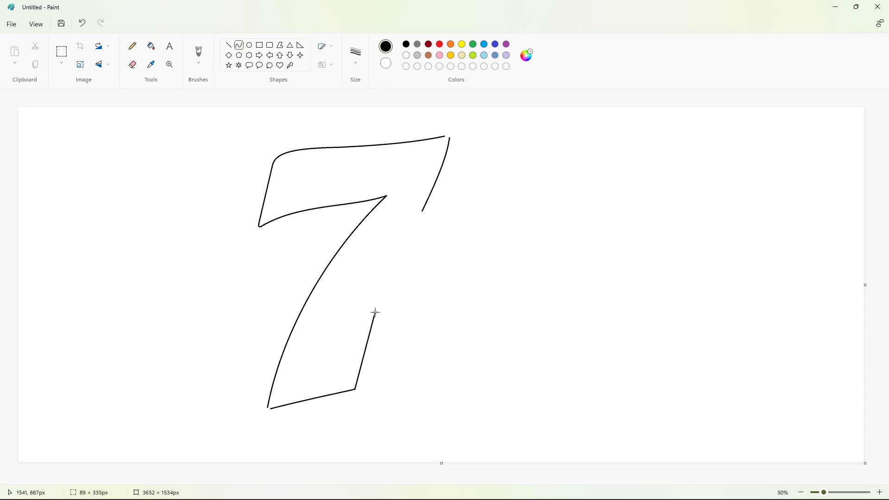
key(ctrl+z)
drag(356, 390, 372, 313)
click(461, 362)
Close the small gaps at the 7's upper outer corner and at the inner end of its base.
click(880, 492)
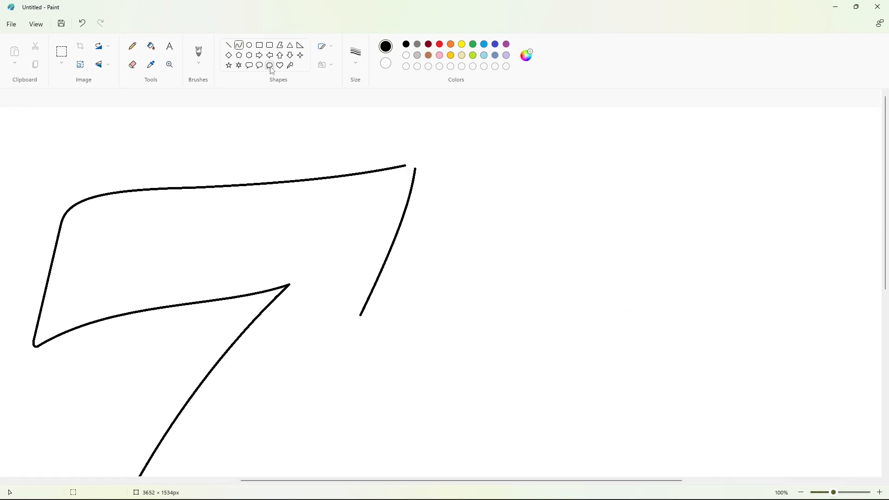
drag(405, 166, 415, 170)
scroll(462, 196, down, 6)
scroll(265, 423, left, 5)
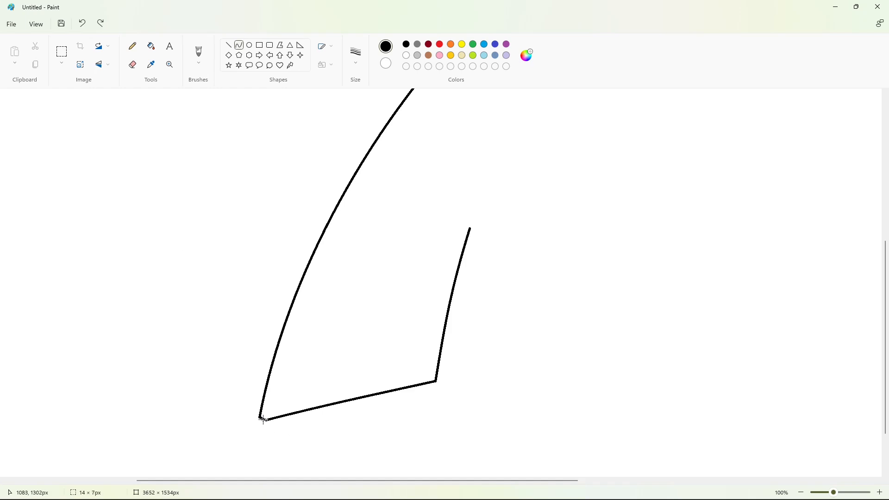
drag(301, 434, 365, 444)
key(ctrl+z)
click(800, 492)
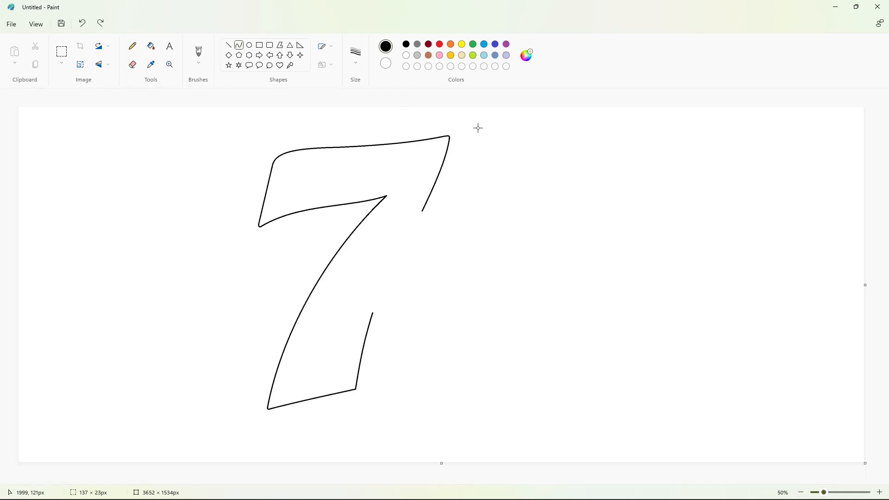
Draw a dark red circle about 680 px across over the gap in the 7's outer edge.
click(249, 45)
click(428, 44)
mouse_move(367, 228)
mouse_down()
mouse_move(421, 294)
mouse_move(516, 361)
mouse_up()
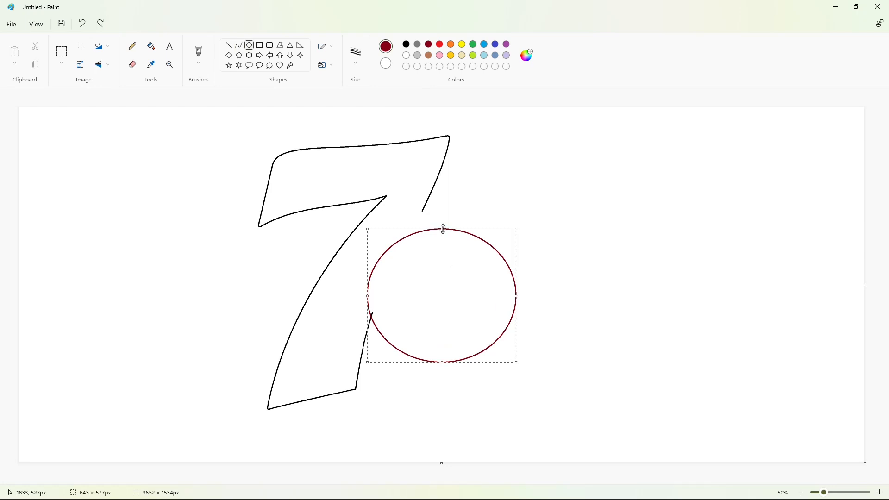
drag(442, 228, 442, 203)
drag(518, 275, 521, 276)
drag(368, 283, 366, 293)
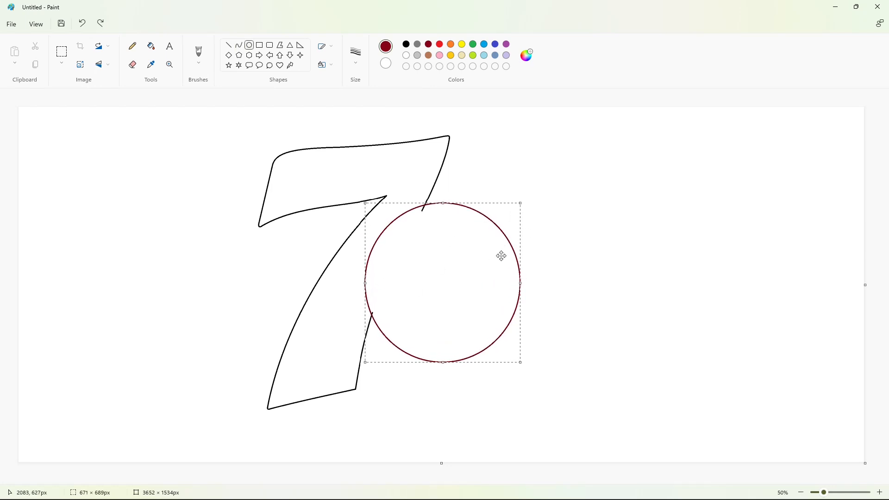
drag(520, 288, 522, 290)
Fill the 7 with indigo, and fill the circle with dark red and black to absorb the line ends inside it.
click(150, 45)
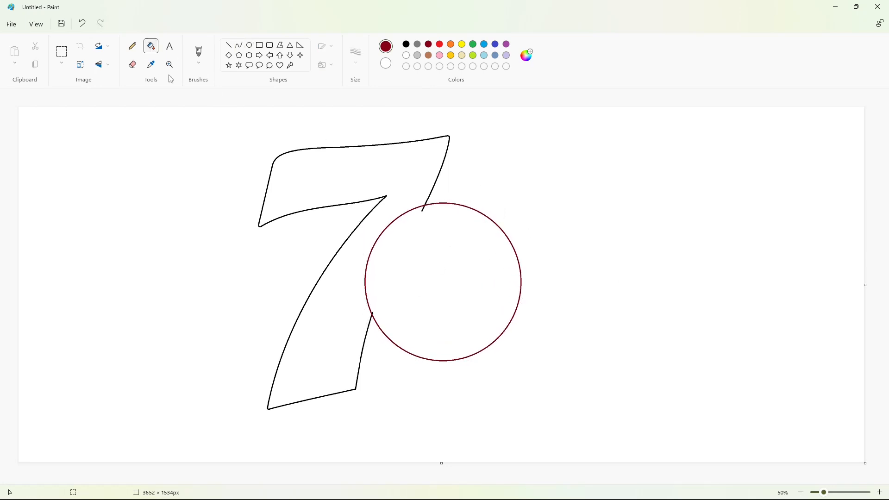
click(407, 267)
click(406, 44)
click(416, 175)
click(495, 44)
click(412, 176)
click(406, 44)
click(435, 259)
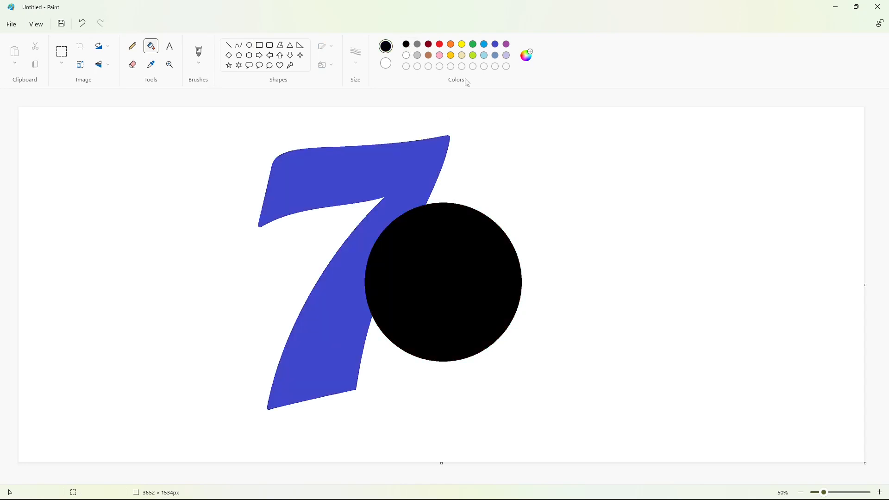
Recolor the circle lavender and the 7 black.
click(506, 44)
click(435, 259)
click(506, 55)
click(410, 158)
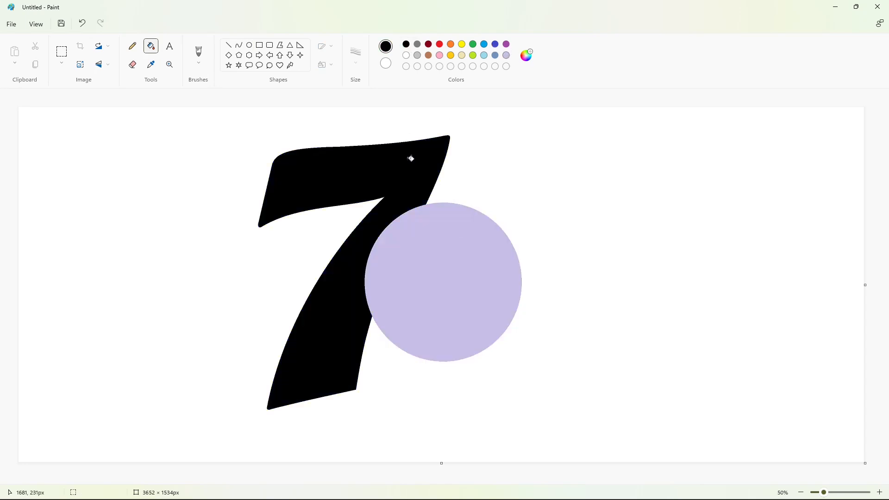
Draw a short slanted black line and place it in the blank area left of the 7.
click(228, 47)
mouse_move(395, 252)
mouse_down()
mouse_move(387, 302)
mouse_move(76, 245)
mouse_up()
click(124, 233)
Copy the slanted line and place a pasted copy inside the circle as the u's outer left edge.
click(62, 51)
drag(126, 192, 14, 331)
key(ctrl+c)
key(ctrl+v)
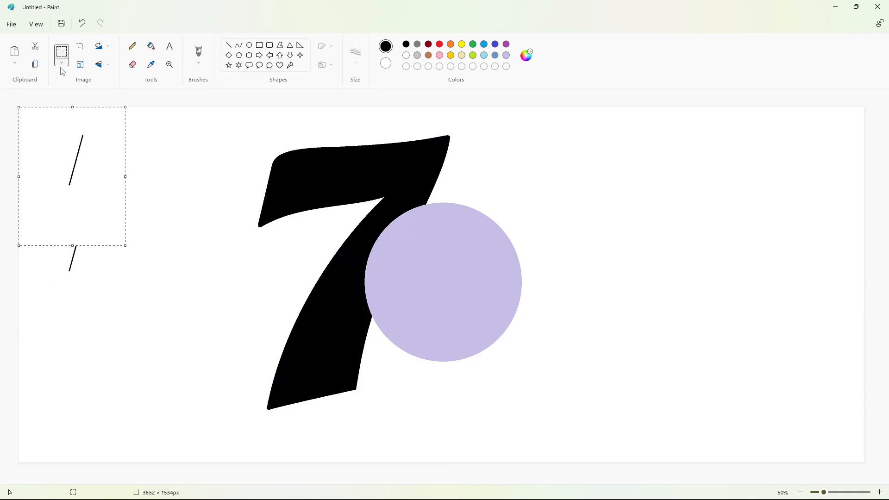
drag(49, 204, 365, 320)
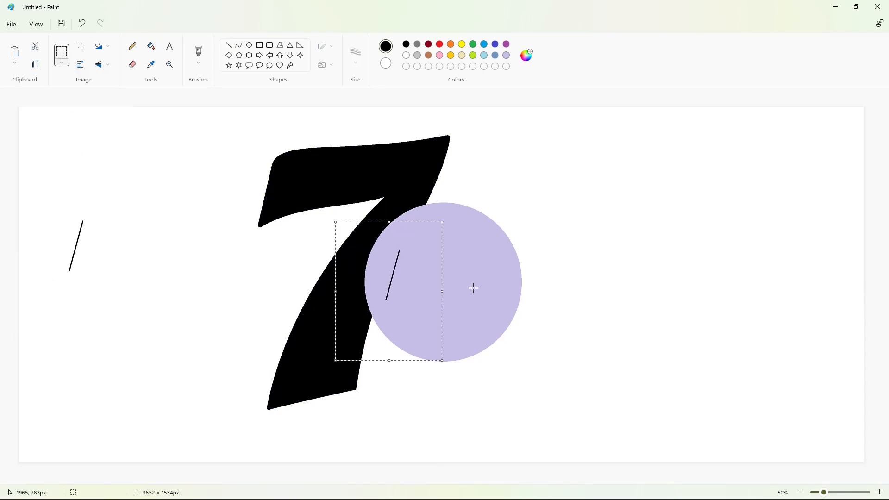
Draw a slightly rising guide line about 377 × 53 px from the top of the u's left edge.
click(228, 46)
click(228, 46)
drag(399, 250, 486, 239)
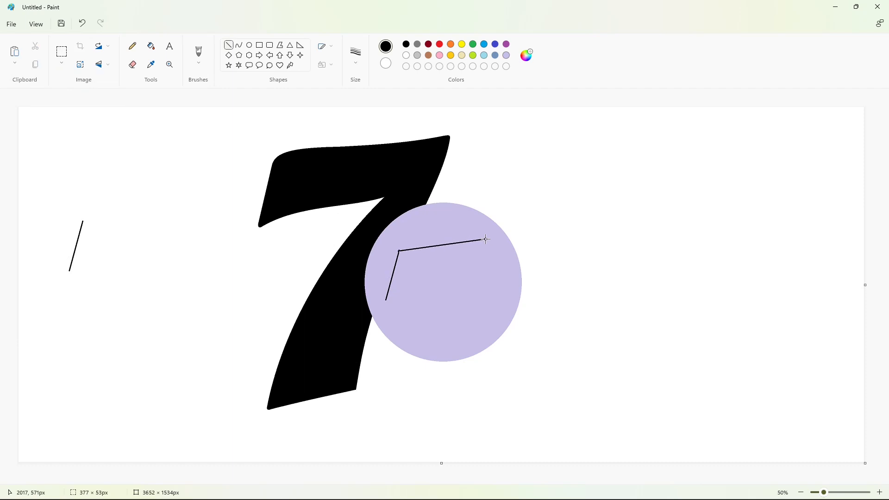
Draw the rounded outer bend from the lower end of the u's left edge.
click(239, 45)
mouse_move(385, 300)
mouse_down()
mouse_move(410, 312)
mouse_move(383, 312)
mouse_up()
drag(389, 316, 392, 322)
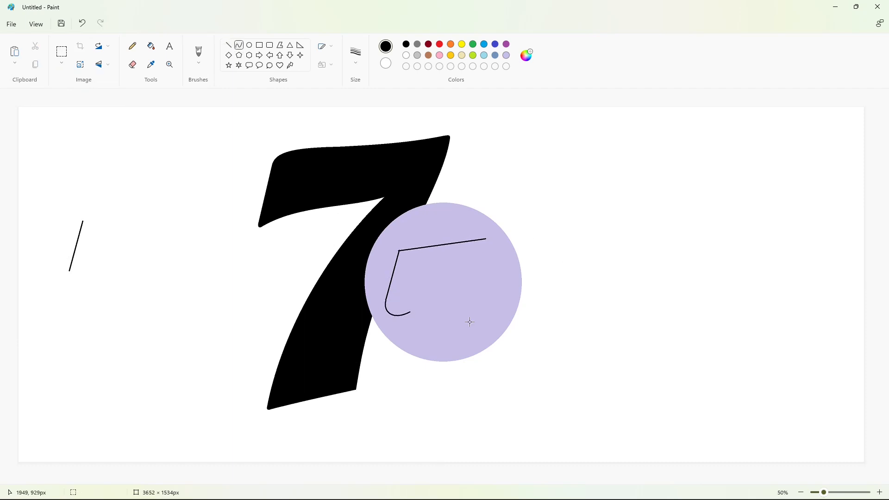
Paste another slanted line as the inner edge of the u's left stem and add a small bend at its foot.
key(ctrl+v)
drag(84, 197, 422, 289)
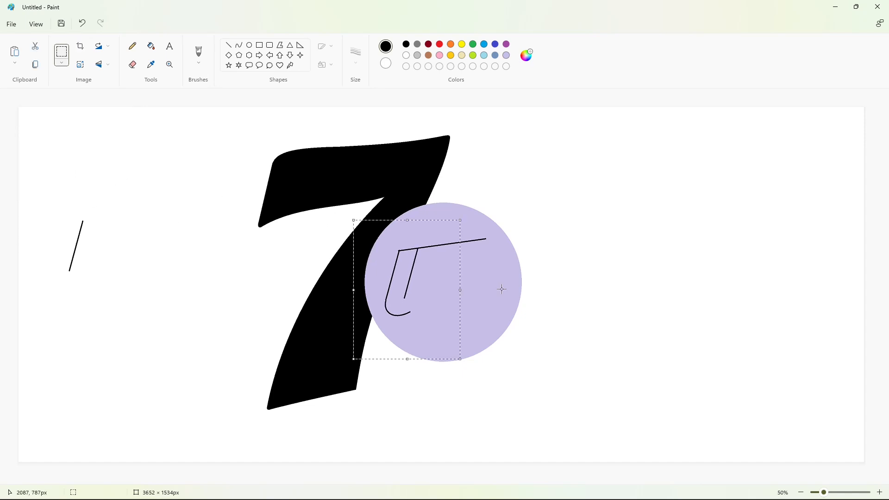
click(262, 120)
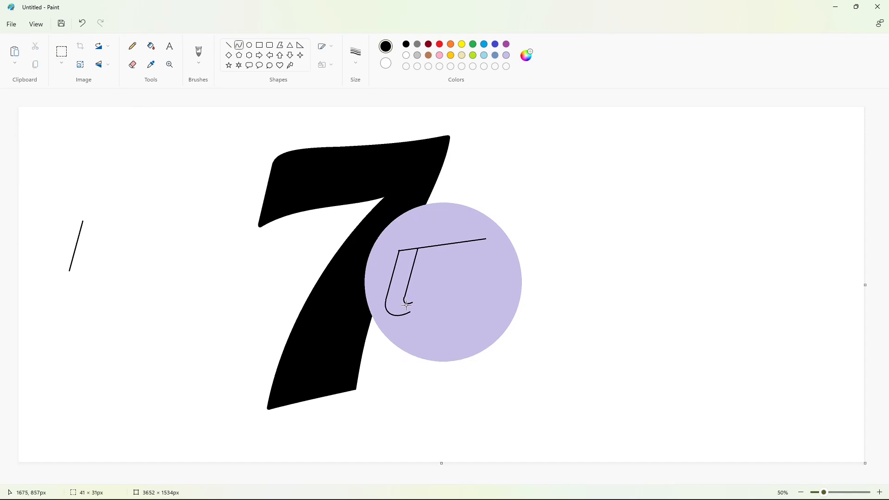
Paste two overlapping slanted lines to form the inner edge of the u's right stem.
key(ctrl+v)
drag(89, 178, 431, 290)
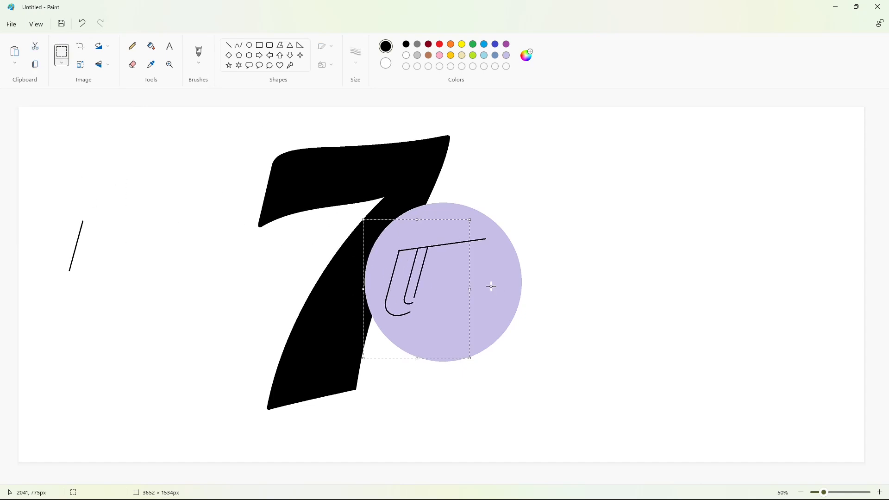
click(491, 286)
key(ctrl+v)
drag(94, 168, 437, 290)
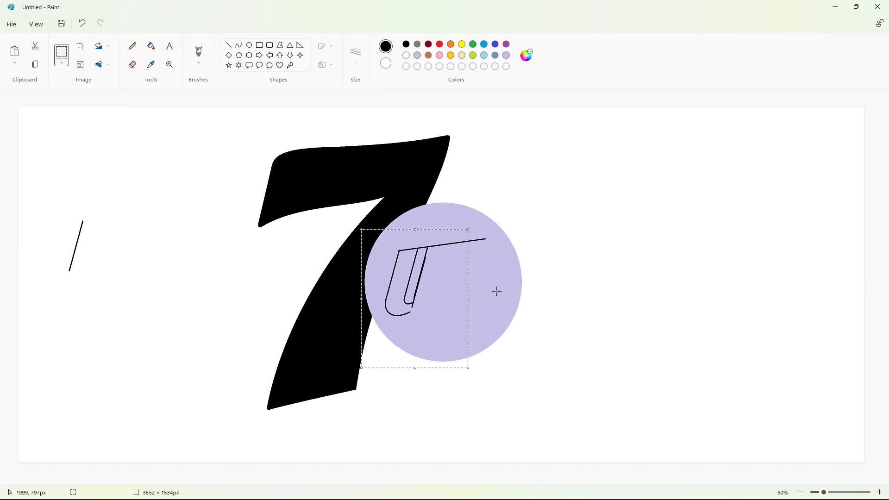
click(530, 302)
Paste two overlapping slanted lines below the guide line to form the outer edge of the u's right stem.
key(ctrl+v)
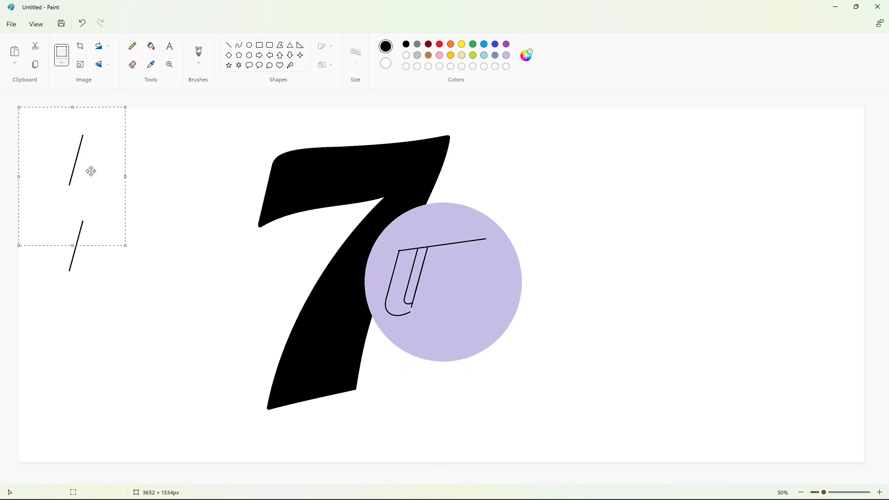
drag(90, 171, 452, 279)
click(535, 279)
key(ctrl+v)
drag(85, 173, 445, 301)
key(Right)
key(Right)
Close the foot of the u's right stem with a short line about 83 × 10 px and join it to the bend.
click(229, 45)
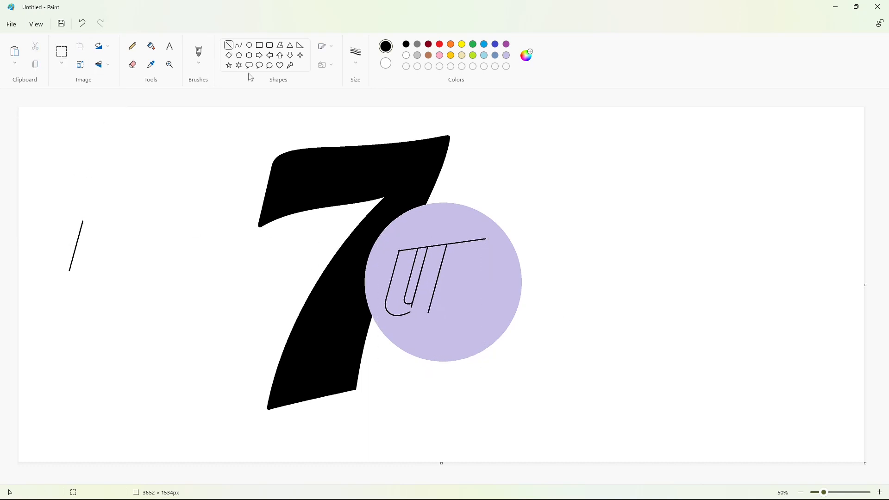
click(492, 304)
click(879, 492)
drag(433, 480, 620, 480)
drag(417, 230, 448, 225)
key(Down)
key(Down)
key(Down)
key(Down)
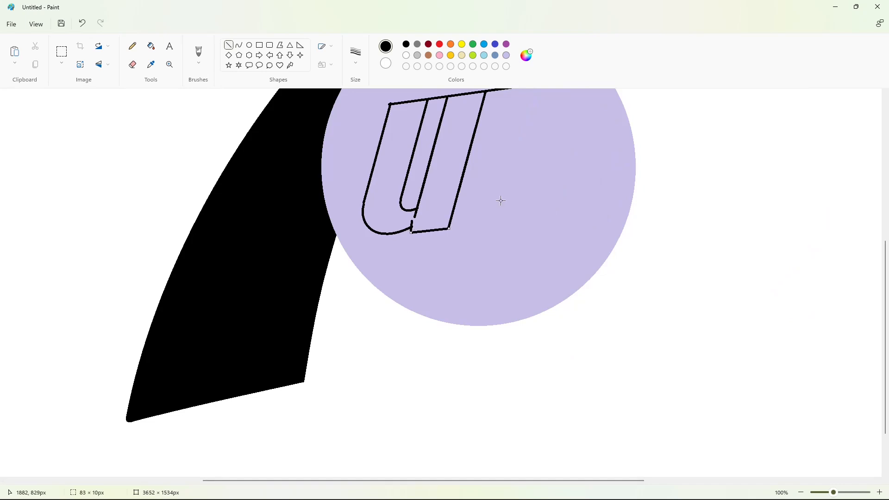
click(503, 204)
Fill the outlined u with black.
scroll(506, 207, up, 2)
click(150, 45)
click(402, 241)
click(801, 492)
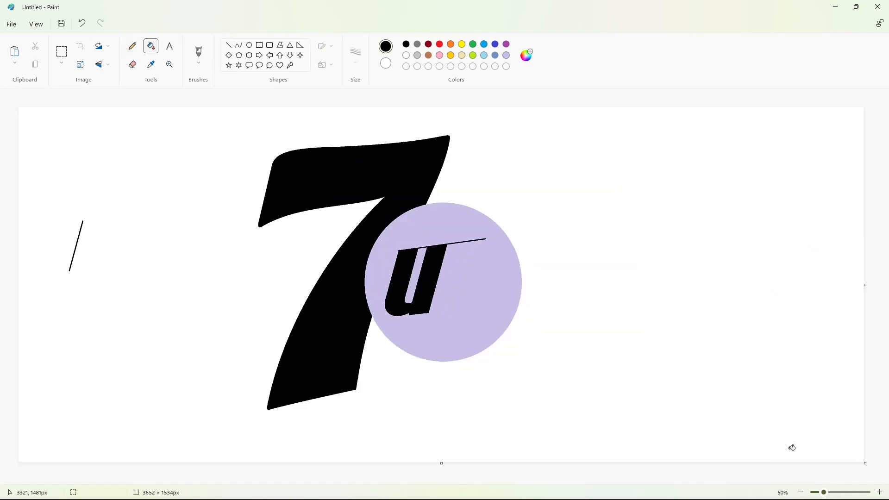
Cover the guide line between the u's stems and just beyond its right stem with lavender lines.
click(880, 492)
click(228, 45)
click(507, 55)
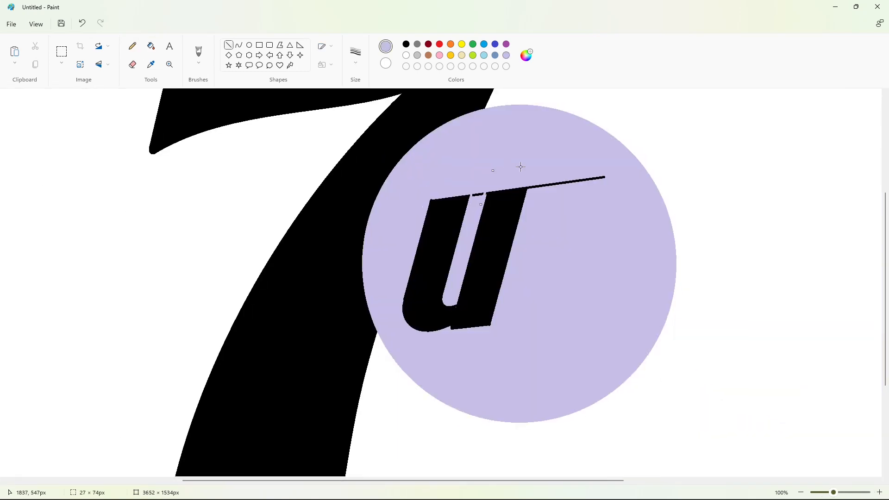
drag(529, 196, 529, 177)
click(150, 46)
scroll(601, 307, down, 2)
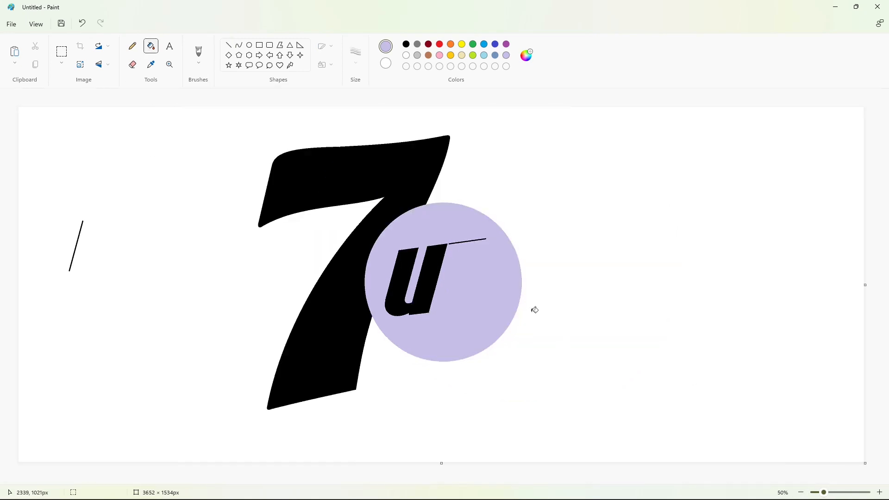
Paste two overlapping slanted lines beside the u to form the left edge of the p's long stem.
key(ctrl+v)
drag(109, 159, 458, 273)
key(ctrl+v)
drag(91, 182, 451, 330)
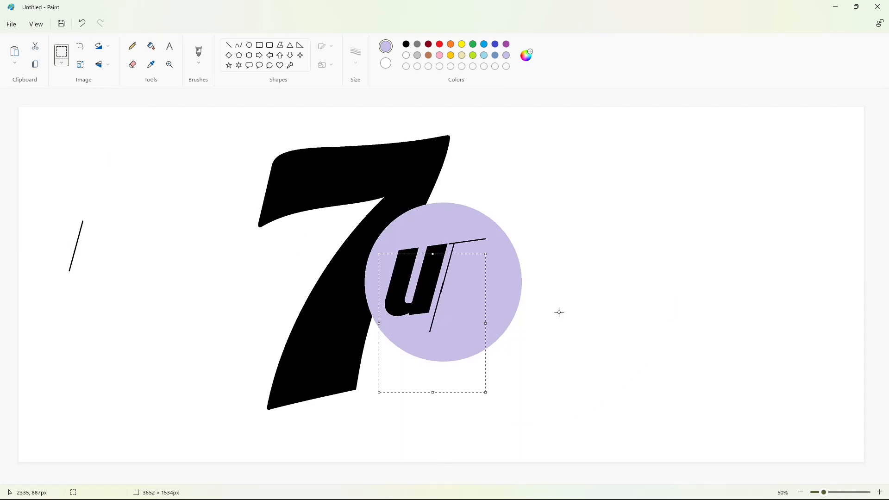
click(558, 312)
Paste two more overlapping slanted lines to form the right edge of the p's stem.
key(ctrl+v)
drag(99, 169, 488, 274)
click(550, 268)
key(ctrl+v)
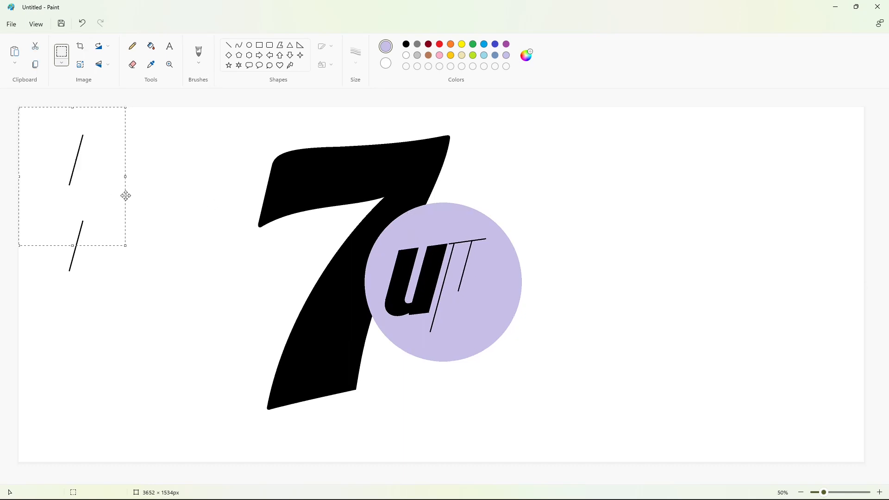
drag(106, 176, 483, 324)
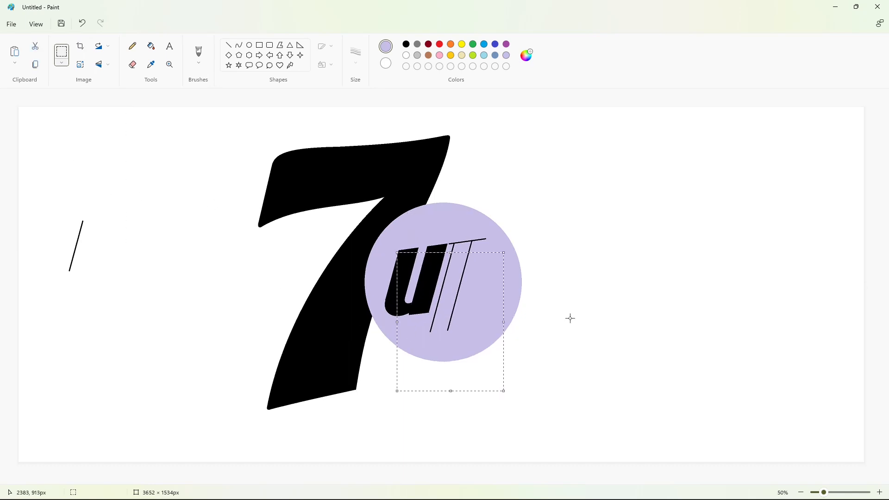
click(570, 318)
Close the bottom of the p's stem with a black line and fill the stem with black.
click(879, 492)
click(228, 44)
click(406, 44)
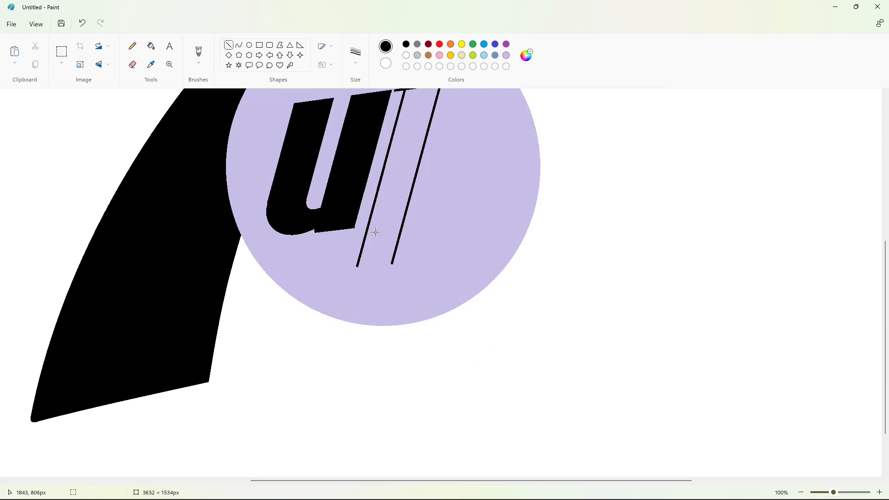
drag(357, 267, 392, 263)
scroll(448, 255, up, 2)
click(151, 46)
click(405, 208)
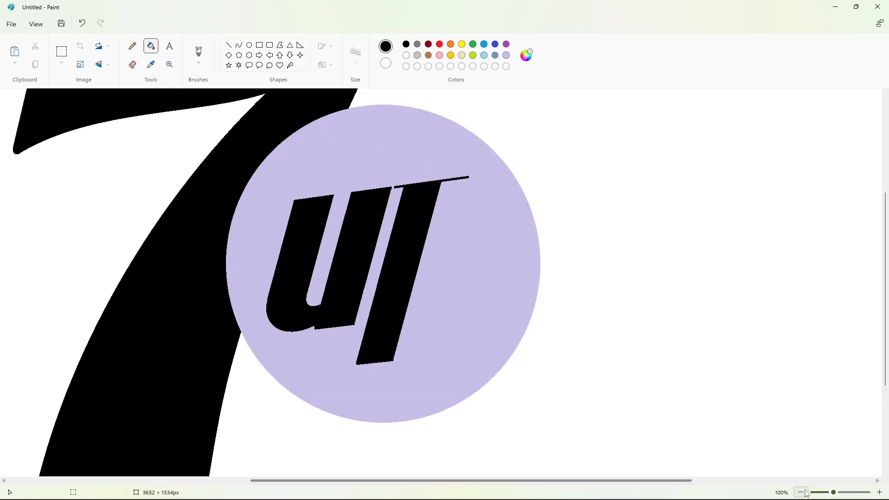
Cut the guide line on both sides of the p's stem with lavender lines and fill its leftover pieces with lavender.
click(802, 492)
click(242, 49)
click(879, 492)
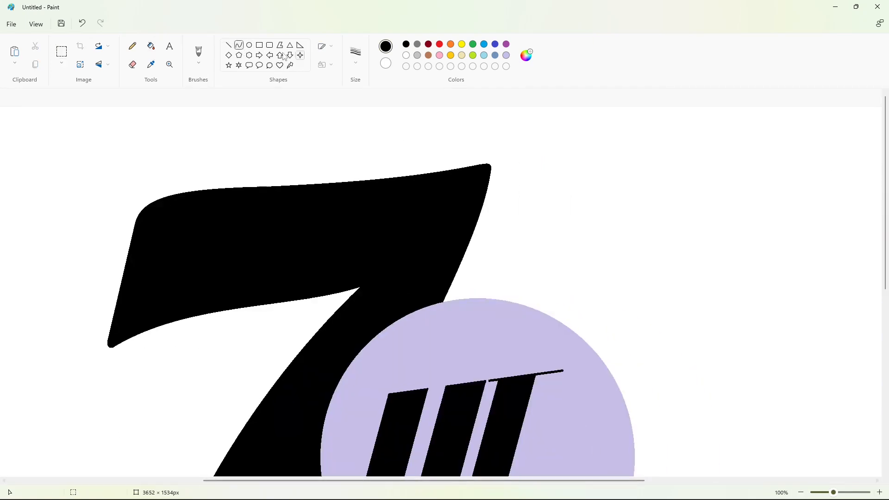
click(229, 45)
click(506, 55)
scroll(562, 240, down, 3)
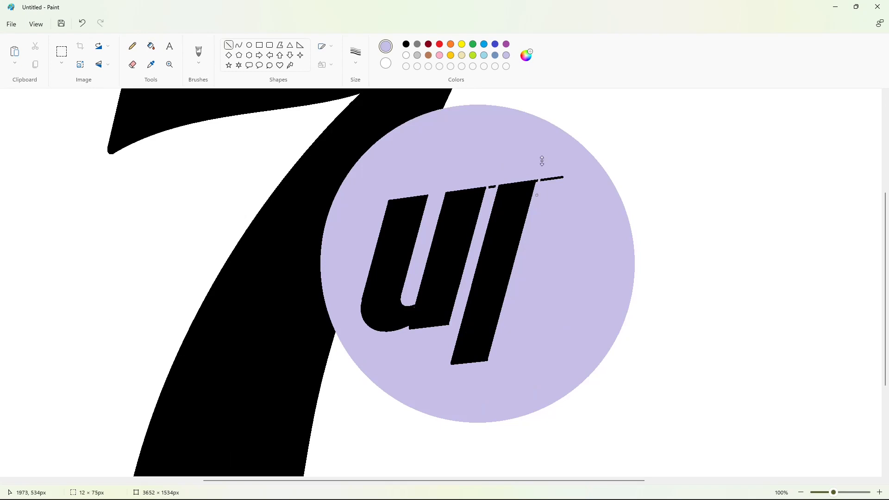
click(151, 45)
click(492, 187)
click(544, 179)
click(801, 492)
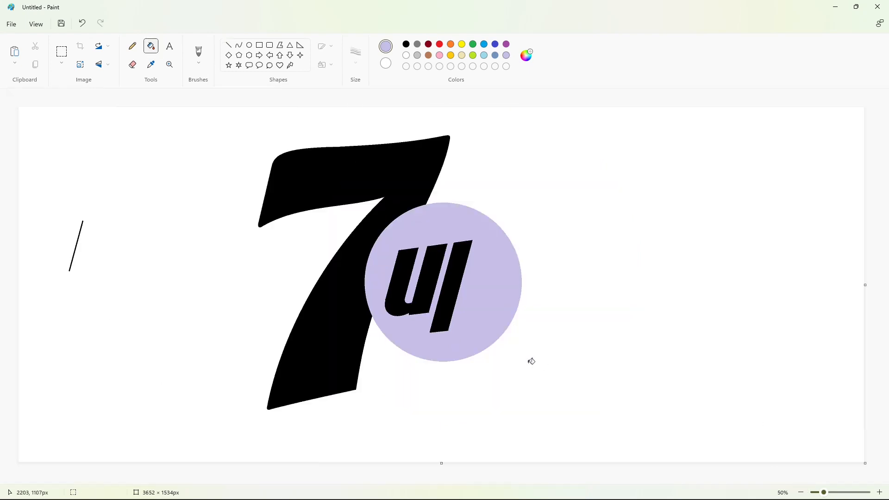
Draw the p bowl's outer outline in black, curving from the stem's upper end around to its lower part.
click(238, 44)
click(406, 44)
mouse_move(471, 240)
mouse_down()
mouse_move(497, 258)
mouse_move(493, 233)
mouse_move(498, 246)
mouse_up()
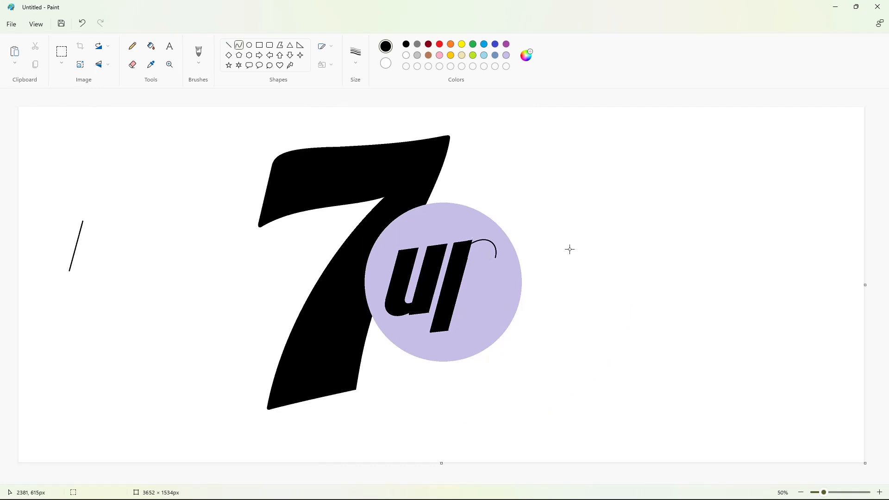
mouse_move(570, 249)
mouse_down()
mouse_move(510, 290)
mouse_move(453, 308)
mouse_move(479, 303)
mouse_move(481, 311)
mouse_up()
Fill the stray line ends beside the bowl's lower outer curve with lavender.
click(137, 66)
click(151, 45)
click(506, 55)
click(491, 287)
click(485, 293)
Draw the black upper curve of the p's inner opening and paste a slanted line as the opening's right edge.
click(239, 45)
click(406, 44)
click(569, 305)
mouse_move(468, 254)
mouse_down()
mouse_move(476, 260)
mouse_move(479, 253)
mouse_up()
click(529, 256)
key(ctrl+v)
drag(87, 172, 487, 277)
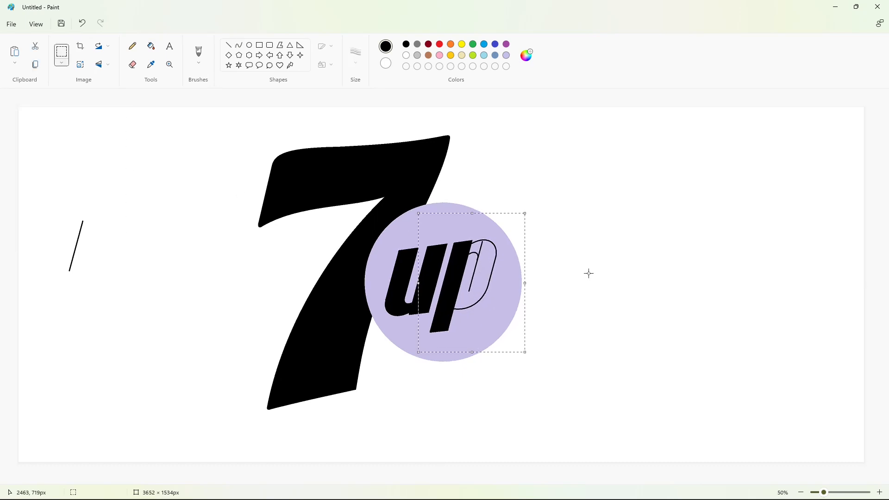
Close the lower end of the p's inner opening with a black curve, undoing a misplaced bend.
click(239, 45)
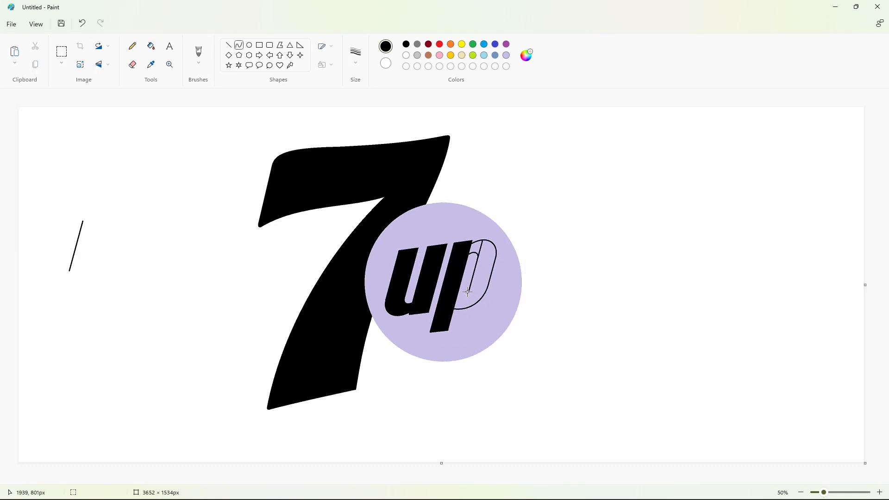
mouse_move(454, 300)
mouse_down()
mouse_move(466, 294)
mouse_move(459, 297)
mouse_up()
click(560, 298)
click(530, 293)
key(ctrl+z)
click(537, 297)
Fill the p's bowl between its outer and inner outlines with black.
click(151, 46)
click(476, 245)
click(487, 264)
Smooth the lower right corner of the p's inner opening with a short black line about 16 × 37 px.
click(879, 491)
drag(448, 484, 631, 484)
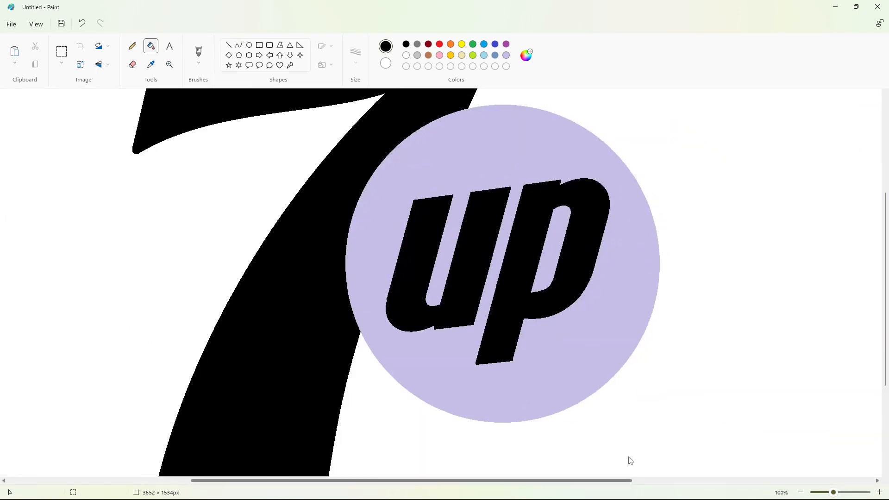
click(228, 45)
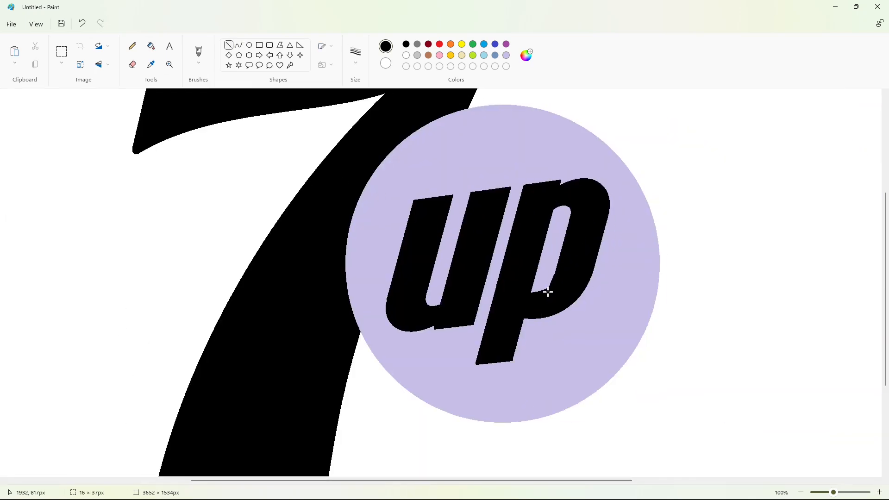
click(800, 491)
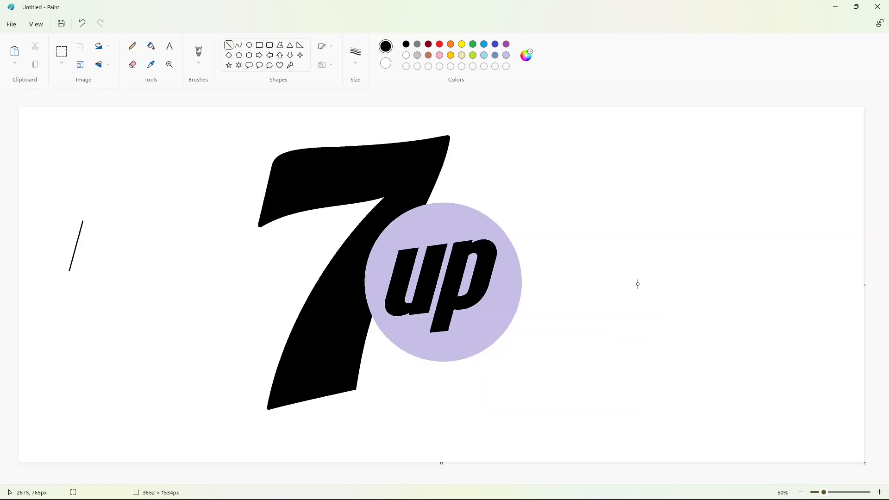
Copy the finished 7 and "up" circle as a selection of about 1955 × 1445 px.
click(61, 52)
drag(153, 117, 606, 450)
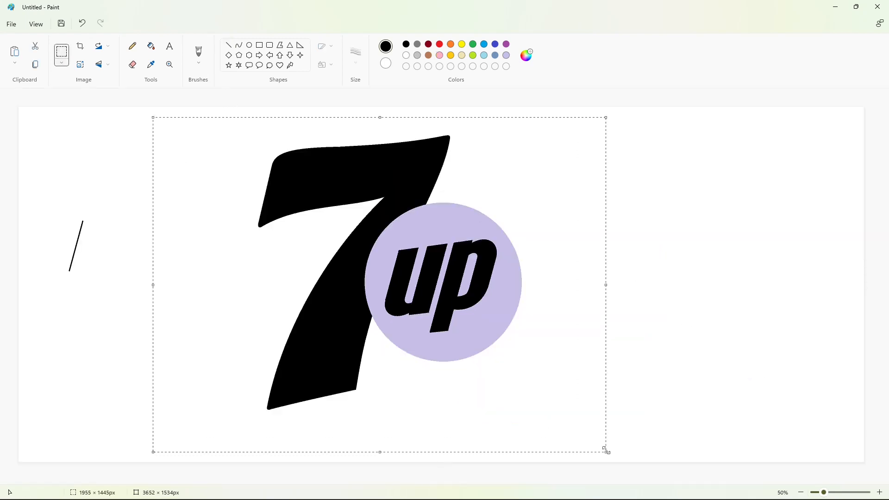
click(697, 376)
Draw purple diagonal shadow lines down and right from the 7's upper right tip and both corners of its foot.
click(228, 45)
click(506, 44)
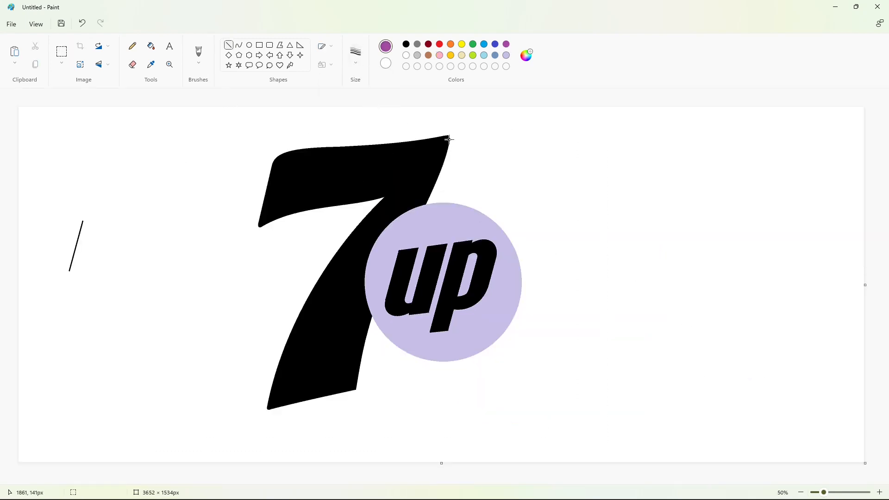
drag(449, 138, 566, 242)
drag(355, 390, 429, 455)
click(528, 442)
drag(268, 408, 312, 452)
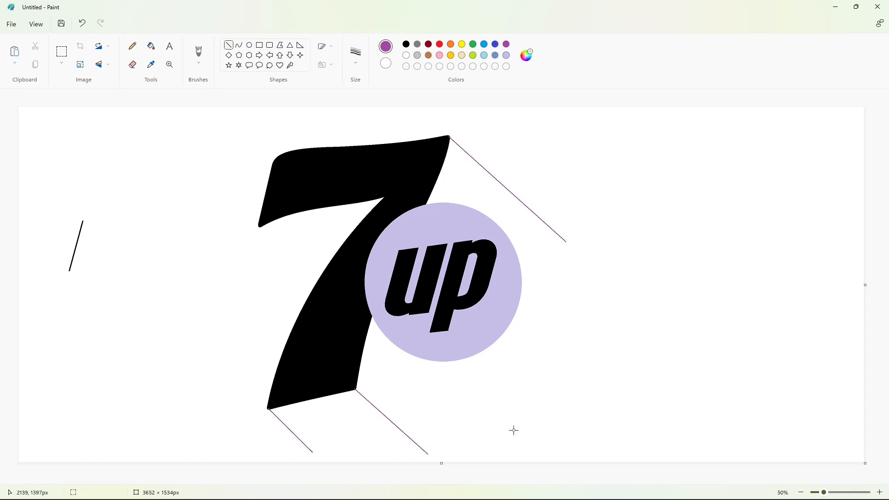
Paste the copied logo and align it exactly over the original so it covers the starts of the purple lines.
scroll(514, 430, up, 1)
key(ctrl+v)
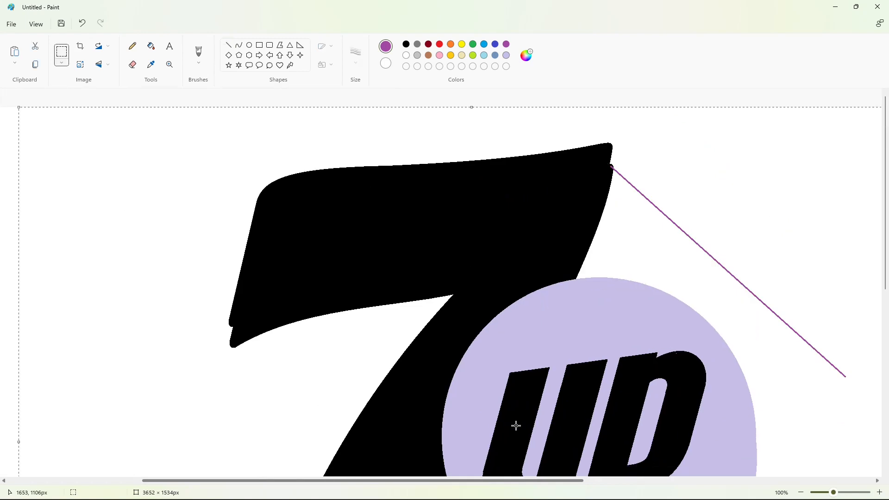
drag(602, 207, 596, 216)
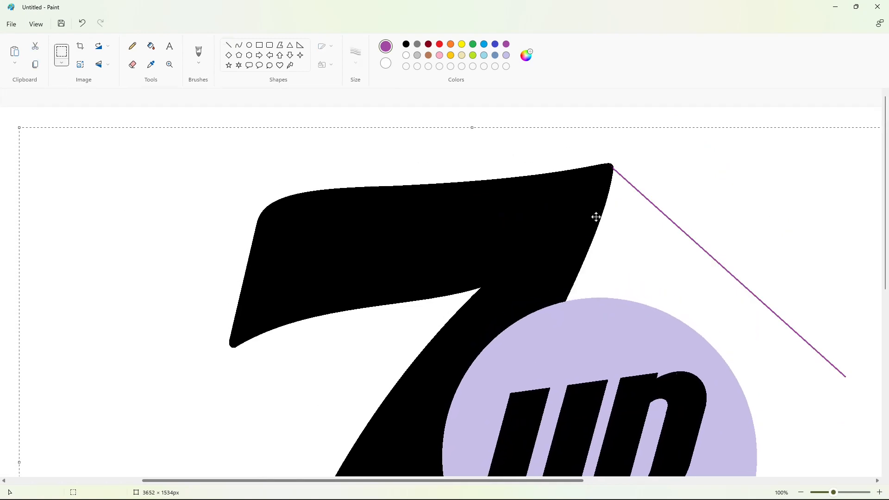
click(333, 117)
click(801, 492)
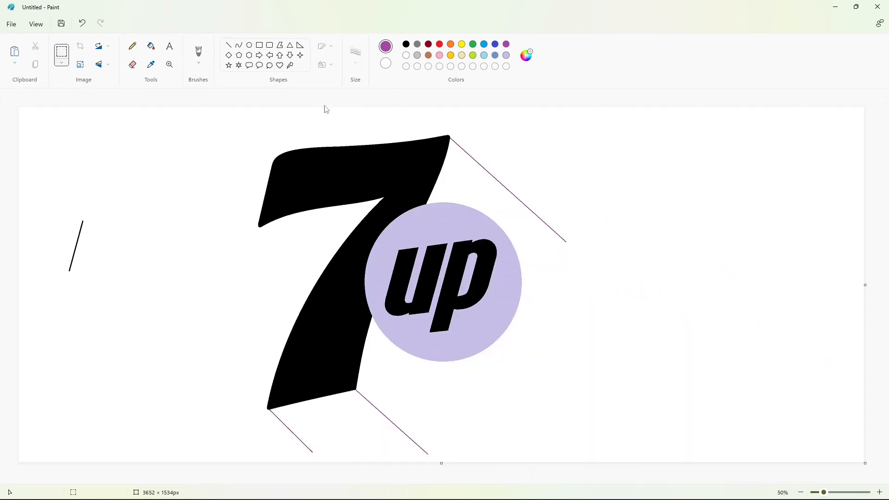
Draw a black rectangular frame around the 7 and the circle, crossing the purple shadow lines.
click(259, 45)
click(406, 45)
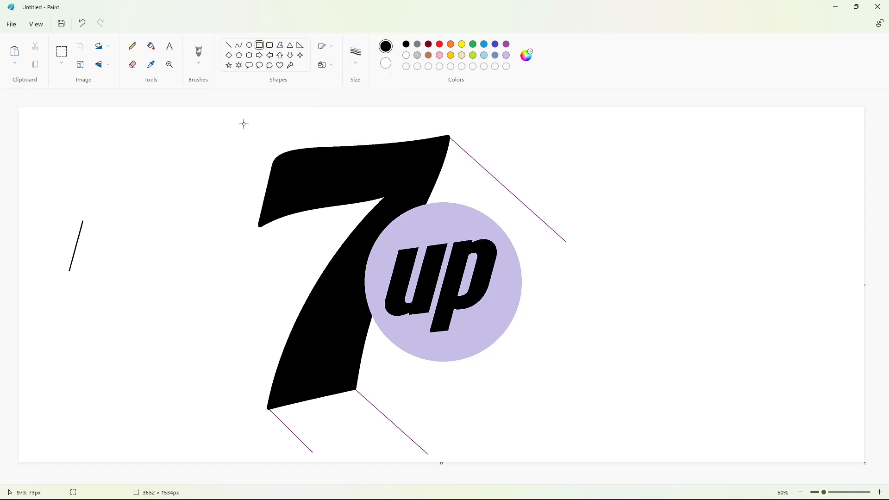
drag(244, 123, 542, 430)
click(626, 412)
Clear the spare slanted line and the purple line ends outside the frame, filling the surroundings with purple and finally white.
click(151, 46)
click(406, 55)
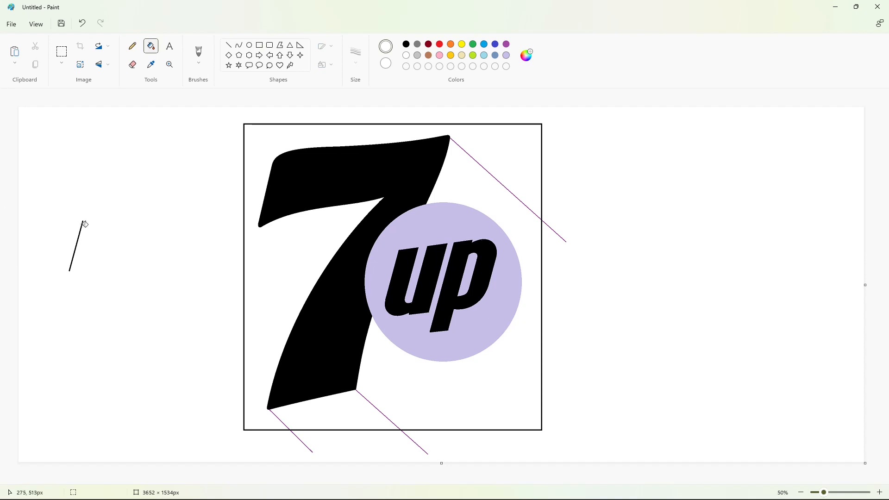
click(506, 44)
click(638, 204)
click(406, 56)
click(636, 200)
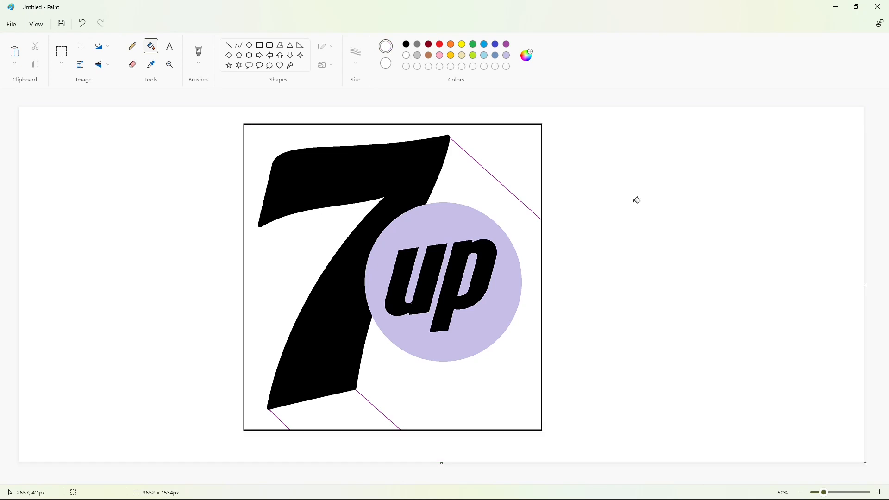
Fill the 7's right-hand shadow with indigo, the shadow under its foot with purple, and the 7 with dark red.
click(506, 45)
click(516, 210)
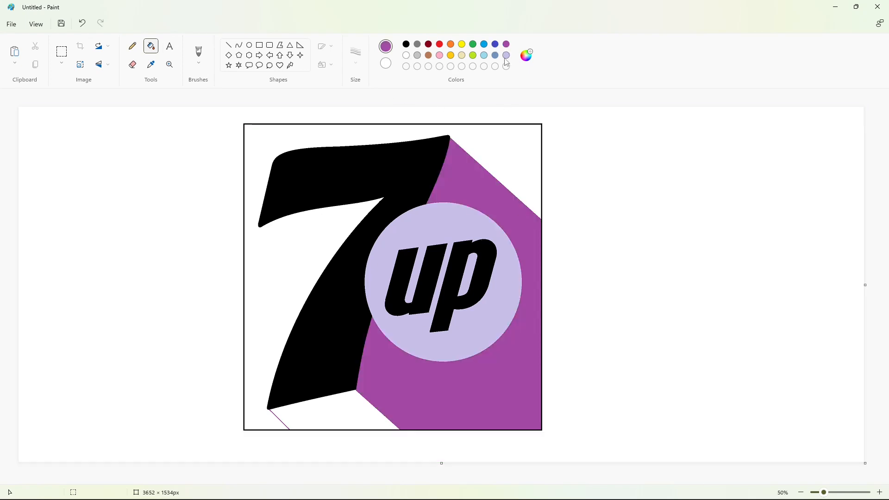
click(495, 44)
click(467, 160)
click(506, 44)
click(353, 406)
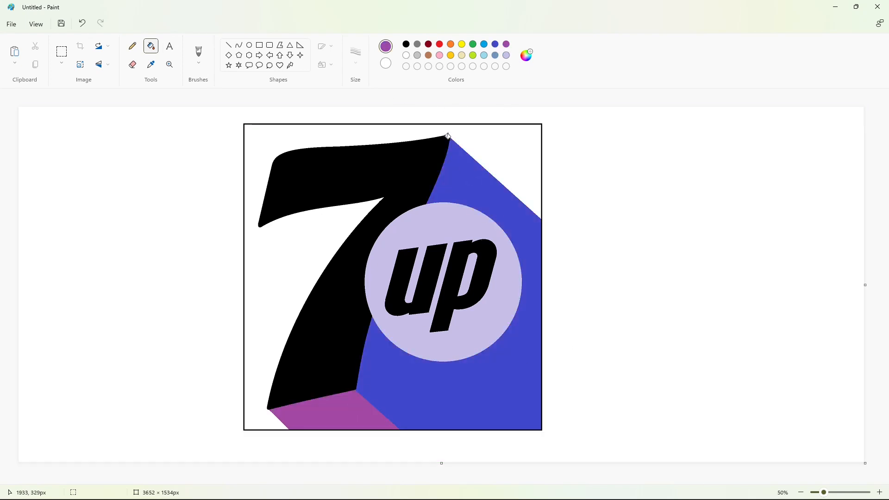
click(428, 44)
click(412, 167)
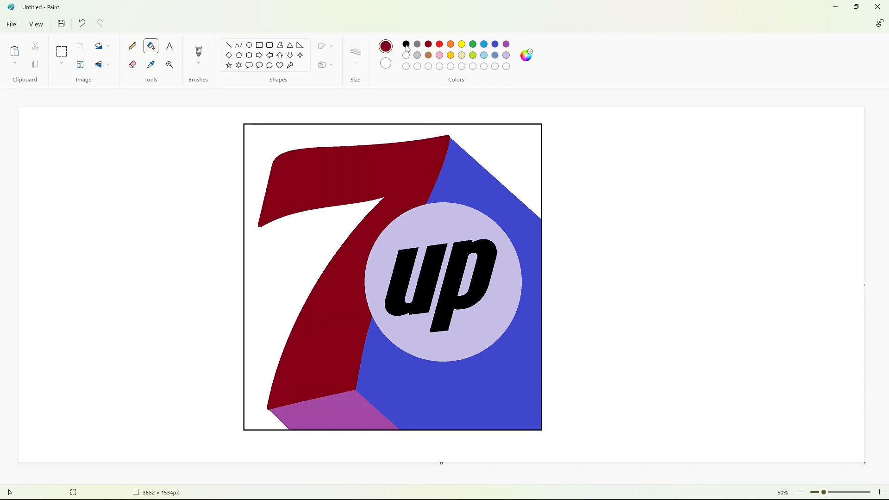
click(406, 44)
click(520, 145)
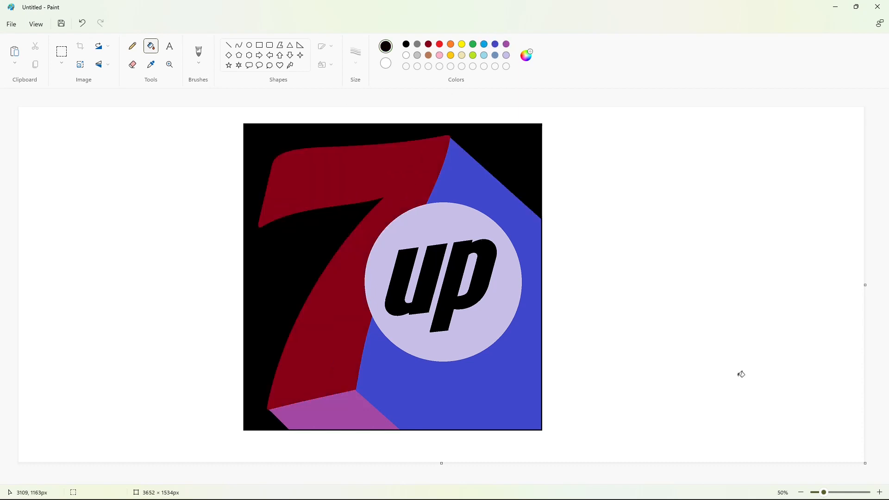
click(879, 492)
drag(391, 482, 563, 481)
click(800, 492)
key(ctrl+z)
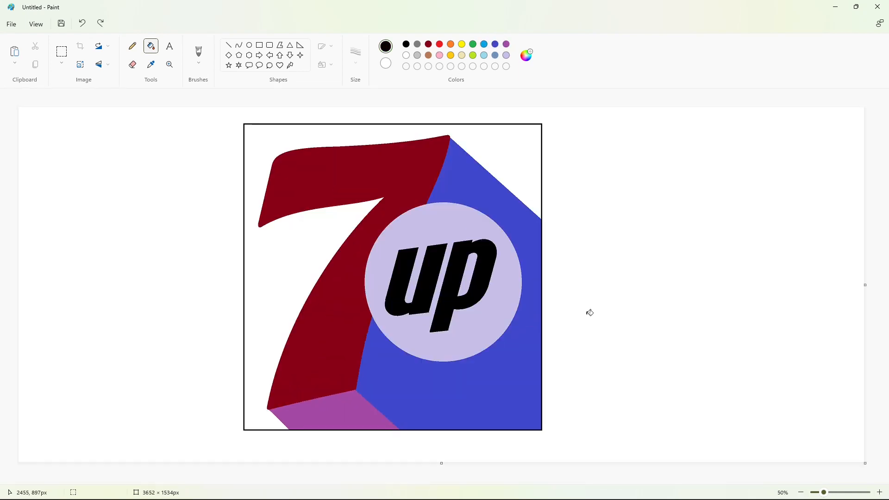
Fill the background inside the frame with brown and the frame's outline with white.
click(428, 55)
click(501, 140)
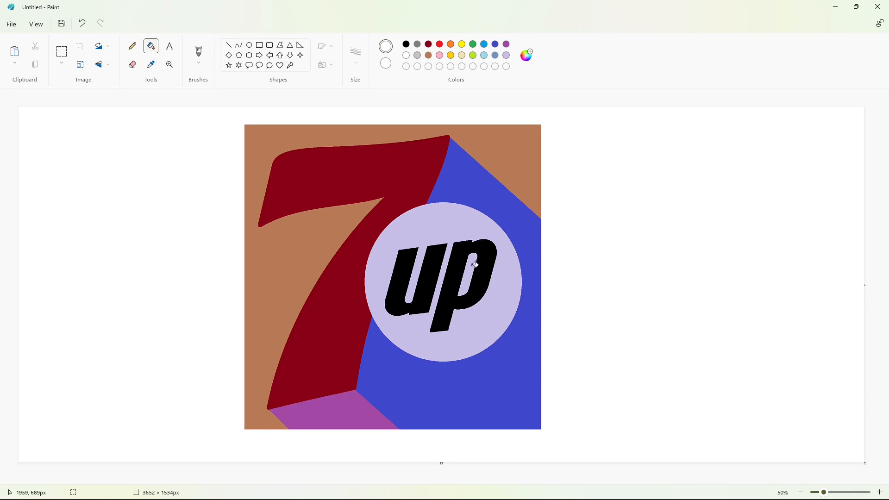
Create the custom dark green #105223 by darkening the palette green.
click(472, 44)
click(527, 56)
drag(476, 183, 476, 225)
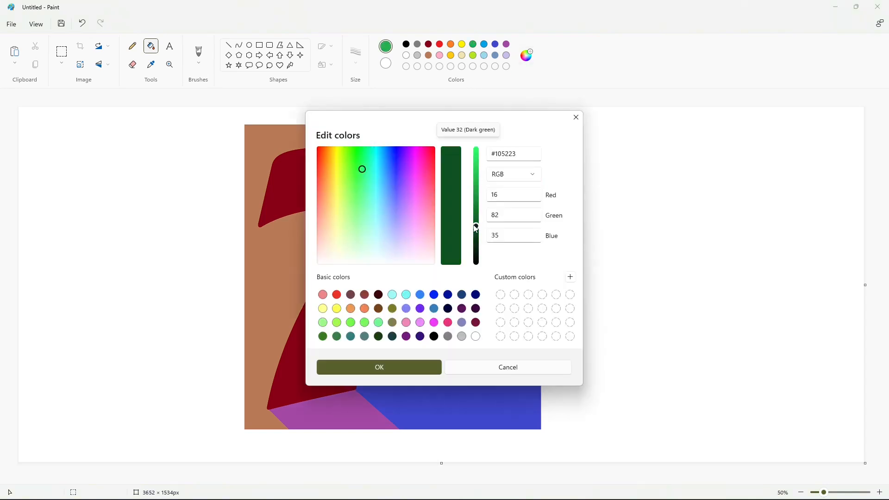
click(413, 366)
Draw a black line parallel to the right shadow's upper edge, about 429 × 385 px, and move it to the 7's lower left arm tip.
click(228, 45)
click(406, 44)
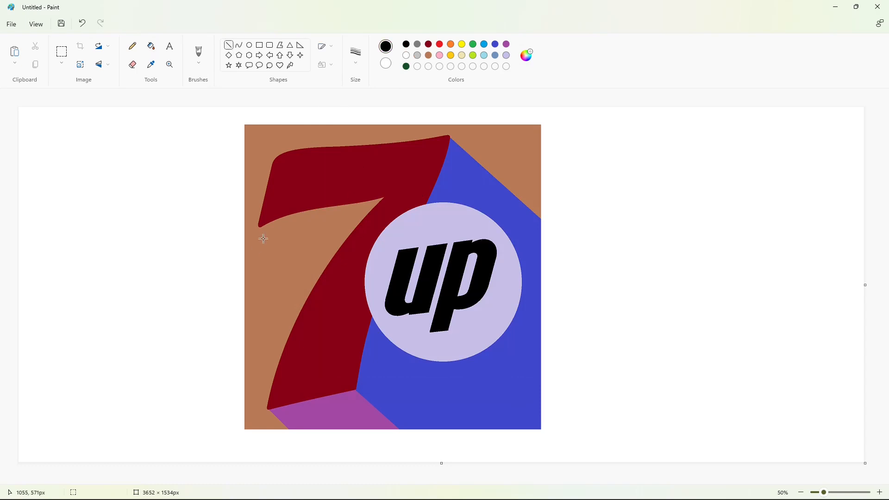
drag(451, 138, 551, 225)
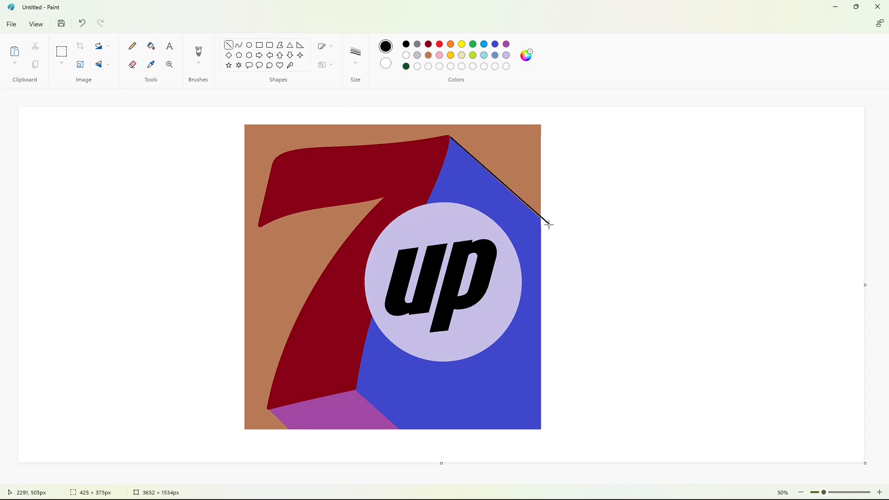
mouse_move(516, 197)
mouse_down()
mouse_move(390, 265)
mouse_move(324, 287)
mouse_up()
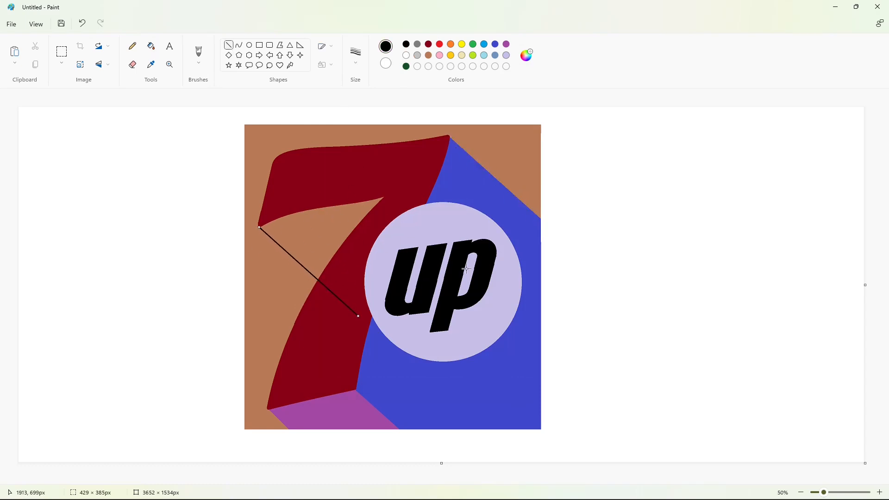
click(498, 269)
Cut the black diagonal at the 7's edge with a dark red line and fill its part inside the 7 with dark red.
scroll(290, 301, up, 2)
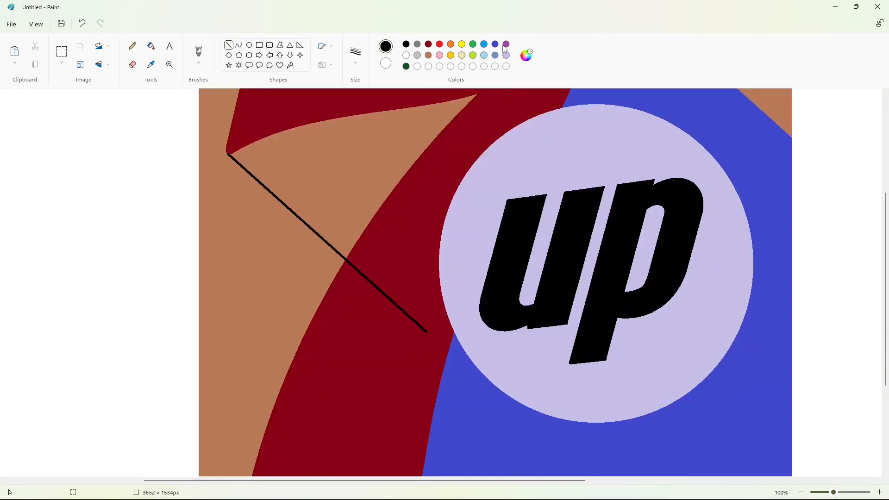
click(428, 44)
drag(343, 263, 349, 256)
click(151, 46)
click(354, 267)
Fill the enclosed area beneath the 7's arm with purple and the black diagonal bordering it with brown.
scroll(455, 127, up, 2)
click(505, 45)
click(408, 227)
click(428, 55)
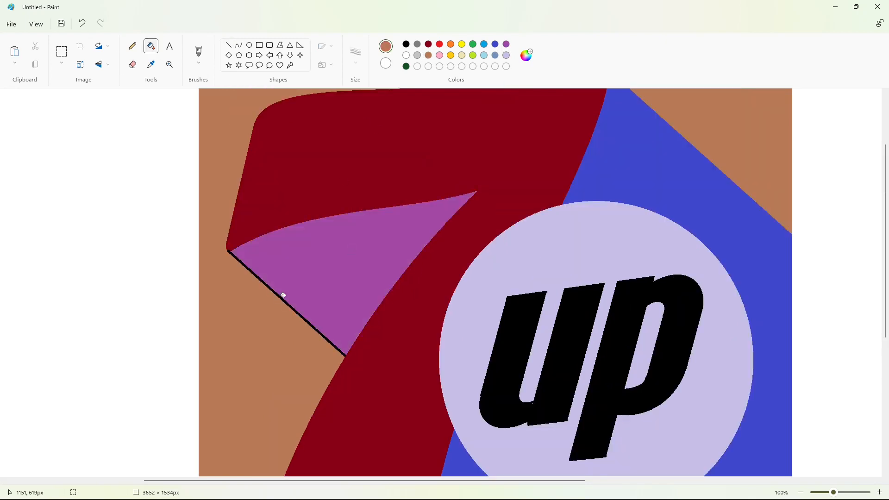
click(283, 299)
Round the 7's lower left arm tip with a small dark red ellipse.
click(249, 45)
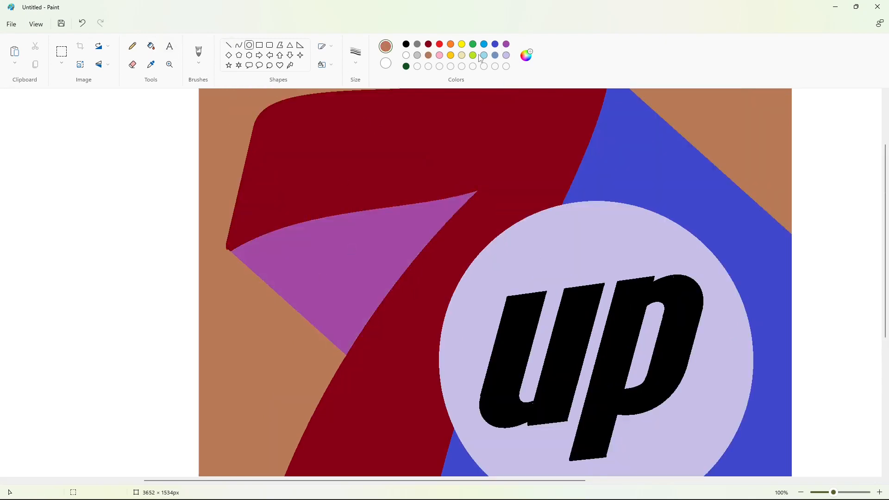
click(429, 44)
drag(227, 248, 243, 242)
click(267, 222)
Fill both purple shadow areas, beneath the 7's arm and under its foot, with the custom dark green.
click(229, 45)
scroll(745, 377, down, 2)
click(406, 66)
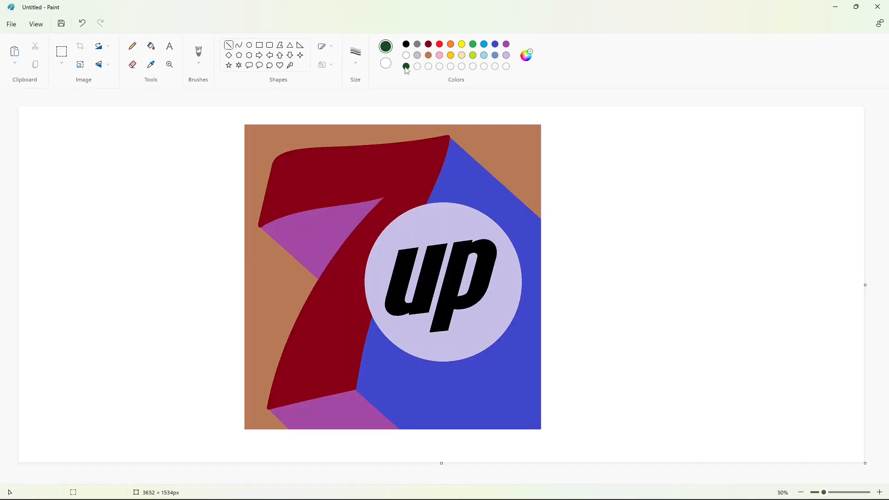
click(151, 45)
click(305, 233)
click(347, 406)
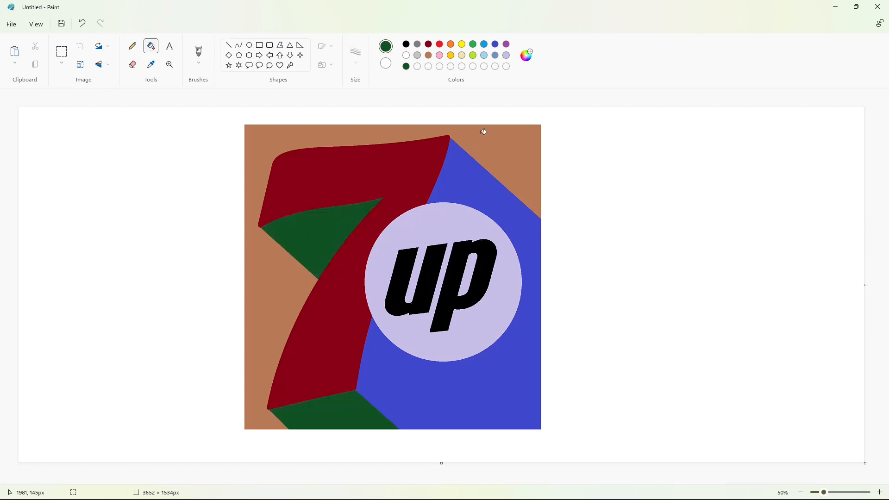
Fill the right-hand shadow with green and the framed background with lime.
click(473, 44)
click(518, 352)
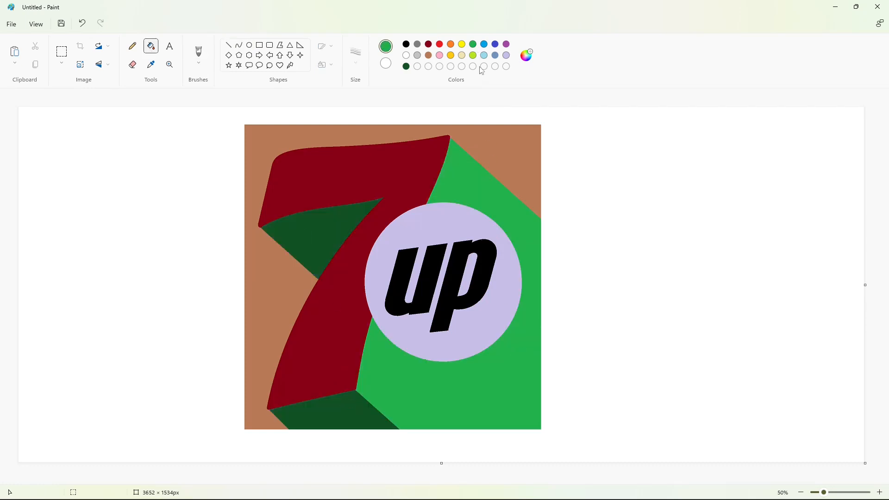
click(473, 55)
click(511, 157)
Fill the lavender circle and the p's inner opening with red.
click(430, 45)
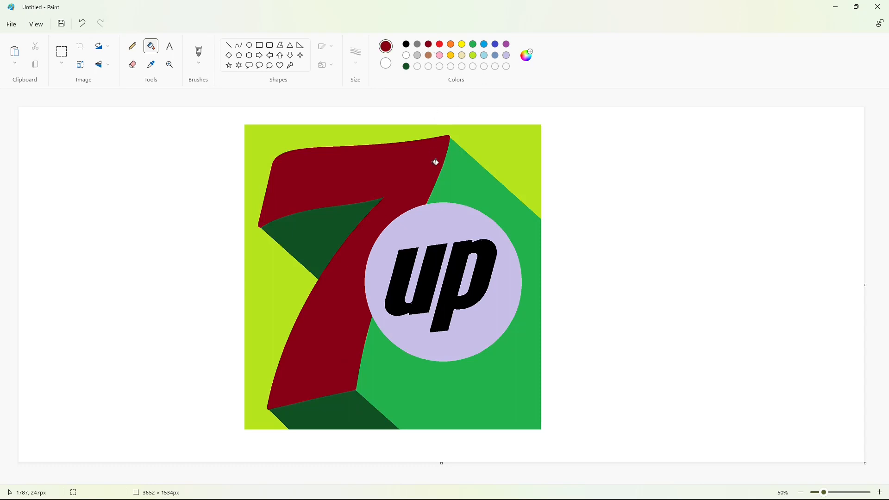
click(440, 44)
click(465, 228)
click(474, 269)
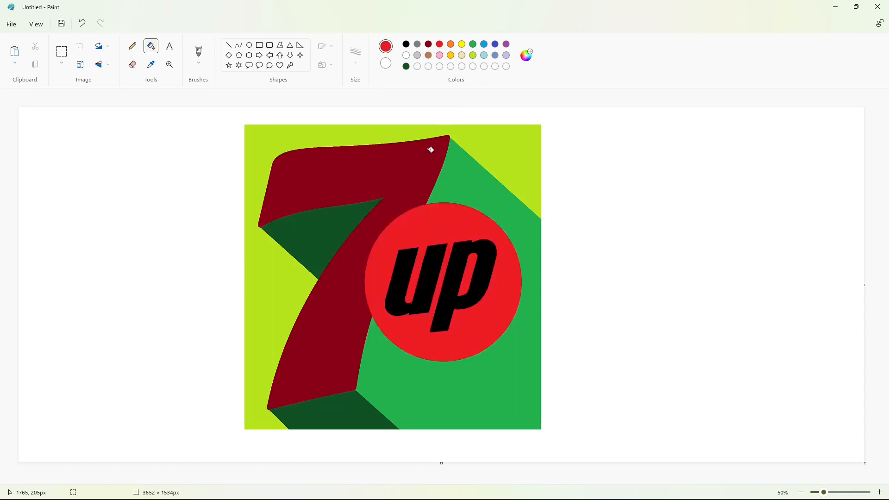
Fill the "up" lettering and the large 7 with white.
click(406, 56)
click(435, 268)
click(434, 268)
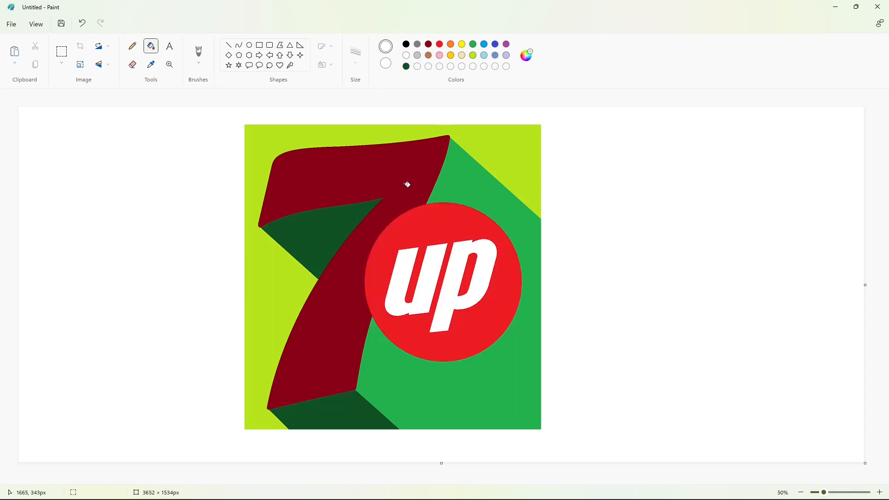
click(407, 185)
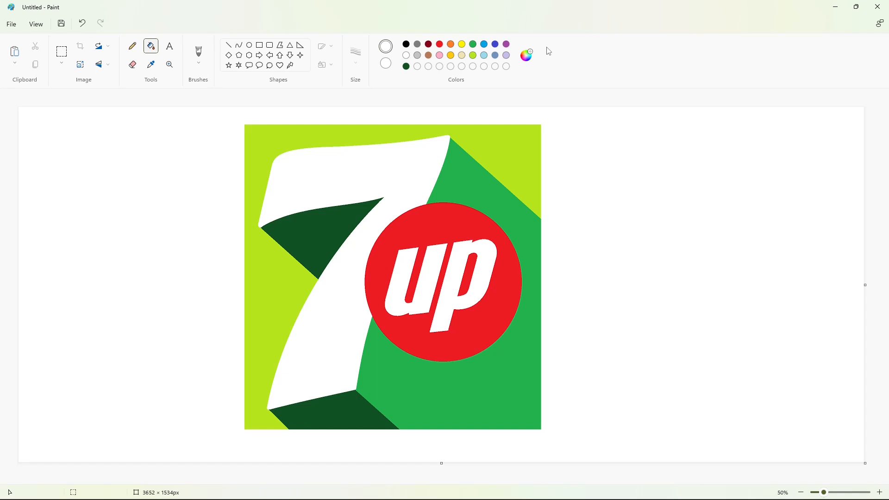